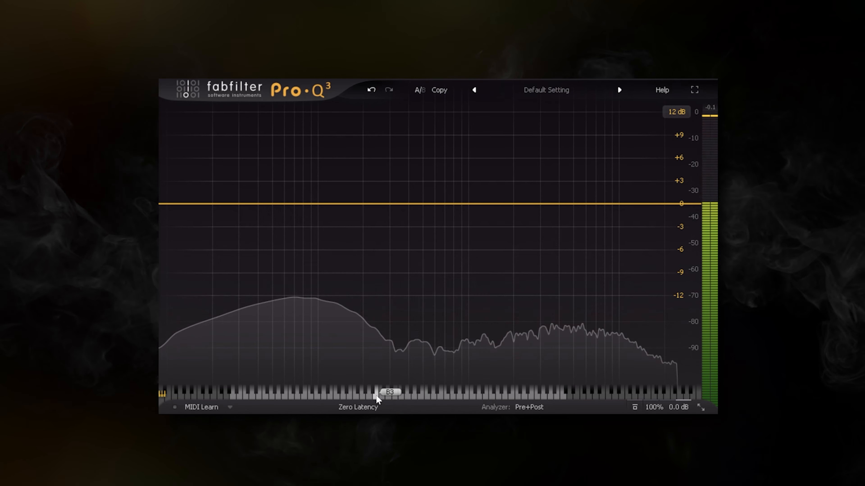
Add a bell band on the B3 piano key and cut its gain to about -2.83 dB
left_click(376, 396)
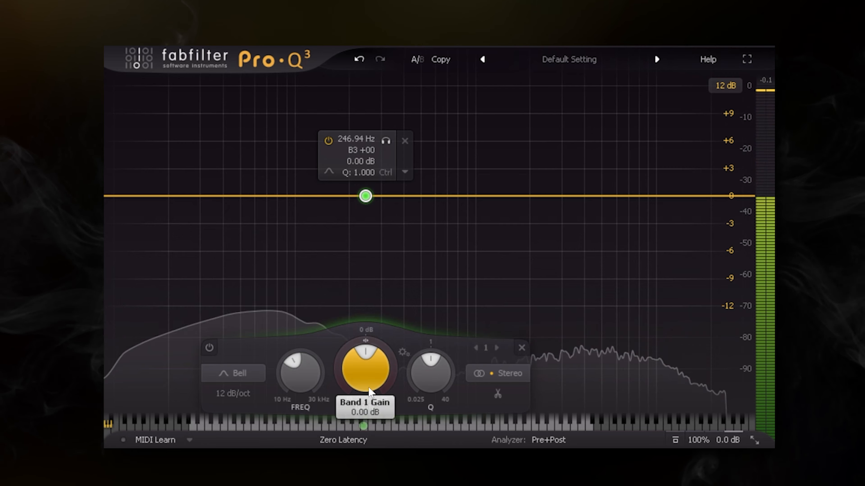
left_click_drag(364, 369, 354, 407)
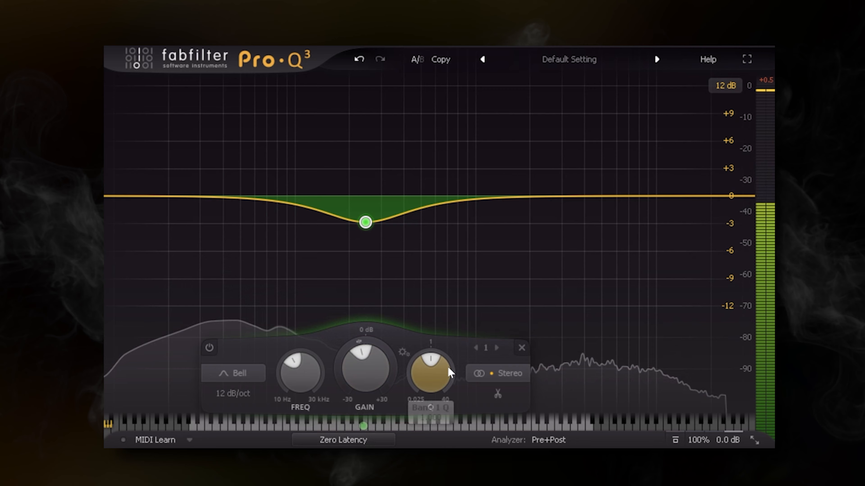
mouse_move(361, 426)
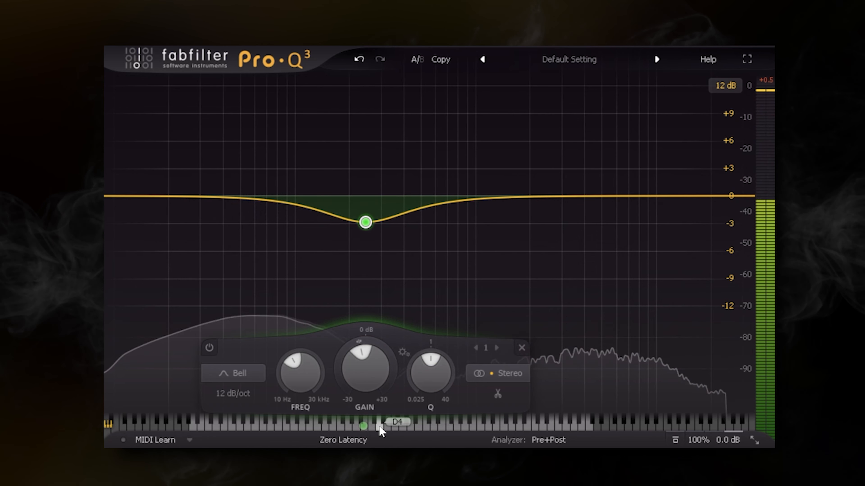
left_click_drag(380, 424, 459, 272)
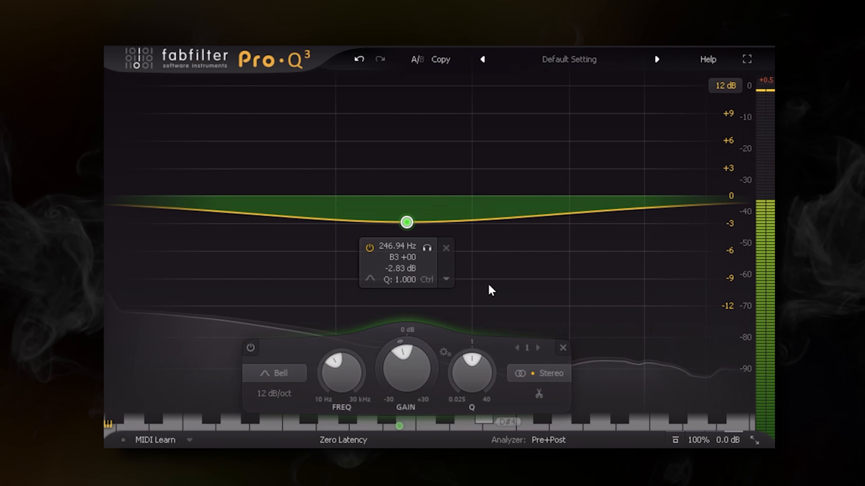
left_click_drag(422, 430, 387, 484)
Switch off the piano display and delete the B3 band
left_click(108, 424)
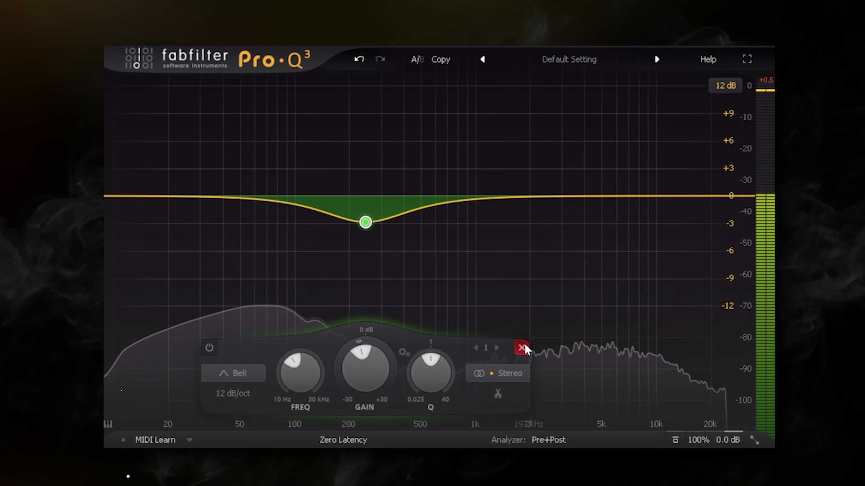
left_click(521, 348)
Try a bell band at about 76 Hz with a gain of about -0.57 dB, and delete it
left_click_drag(365, 423, 347, 423)
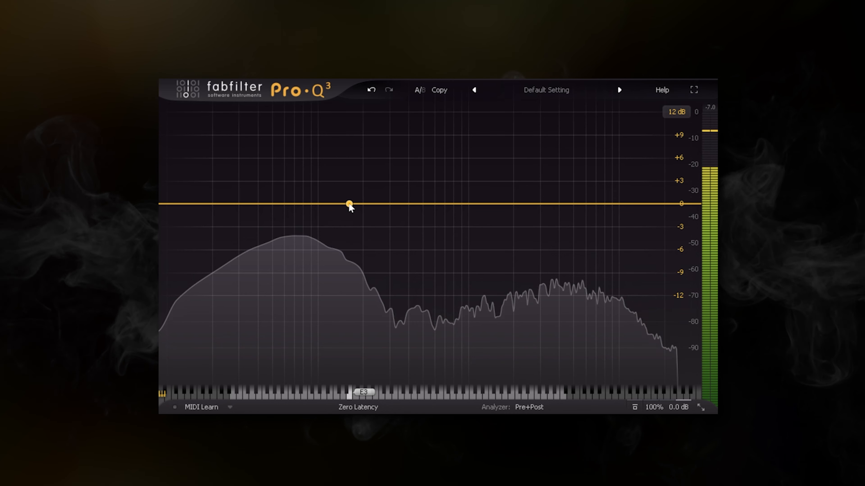
left_click_drag(347, 205, 299, 205)
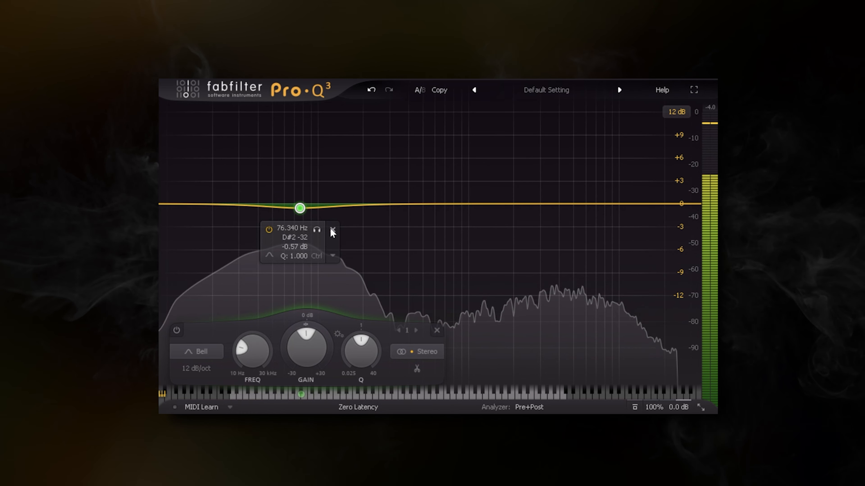
left_click(332, 229)
Freeze the analyzer spectrum with the display focused on the low frequencies
left_click_drag(303, 396, 517, 286)
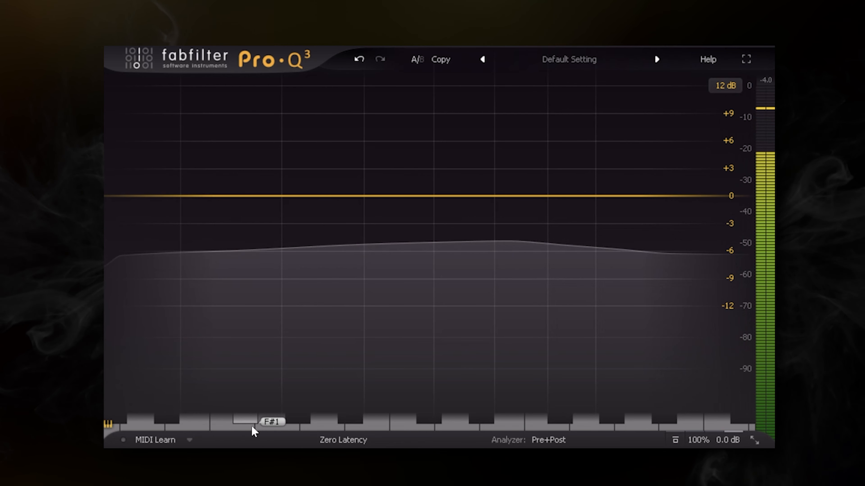
left_click(554, 441)
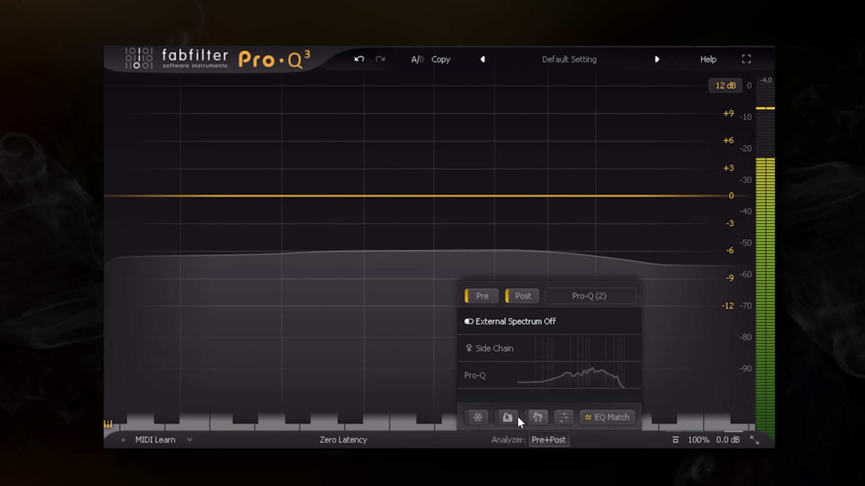
left_click(477, 417)
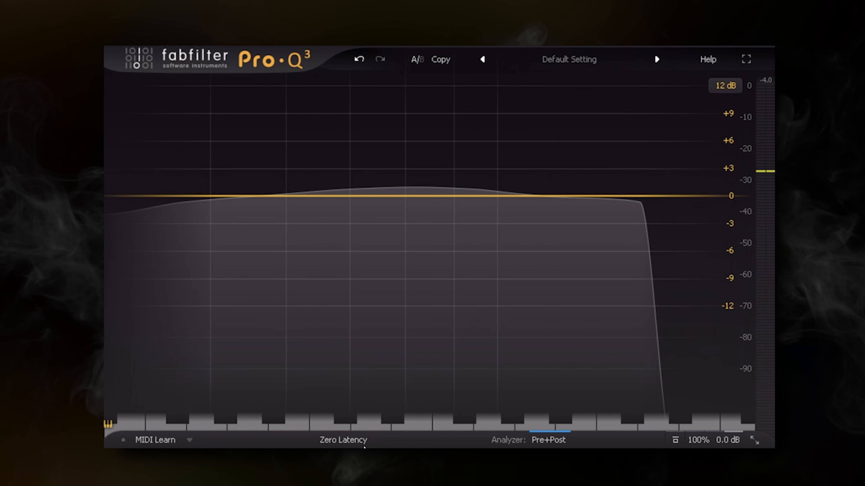
left_click_drag(371, 425, 409, 445)
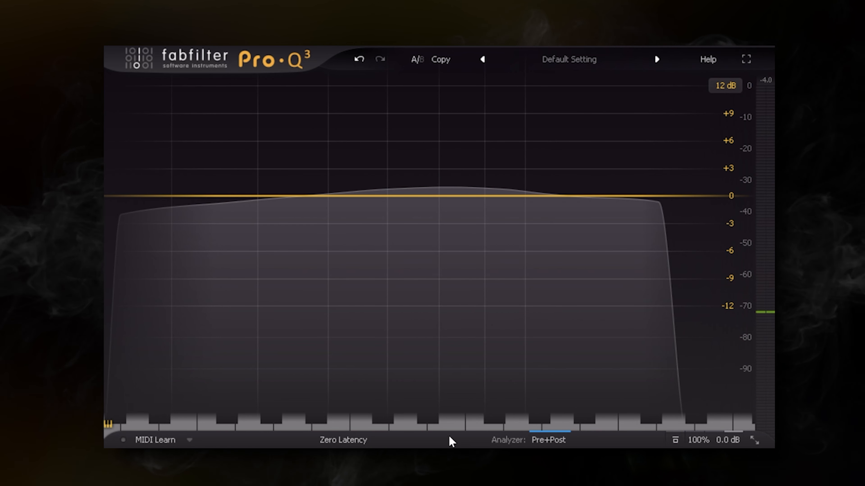
Add a bell band on the D2 piano key with a very narrow Q and a +3 dB gain
left_click(405, 424)
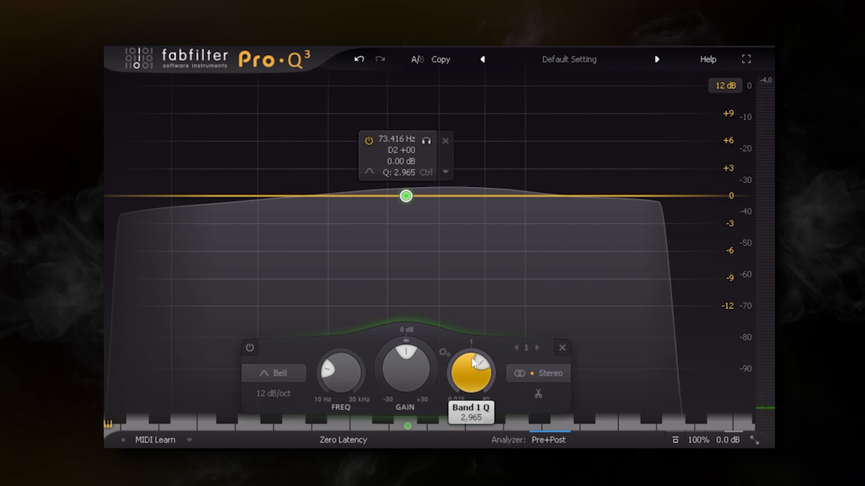
left_click_drag(471, 358, 472, 327)
double_click(401, 363)
type("3")
key("Return")
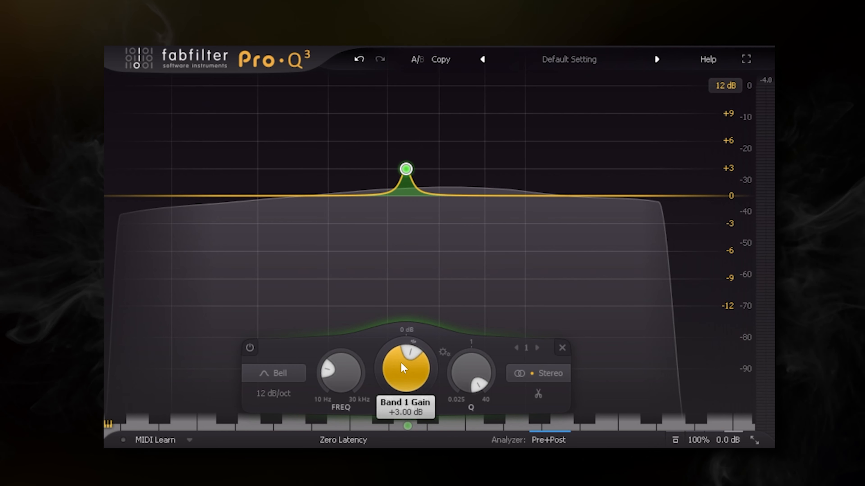
mouse_move(338, 385)
left_mouse_down()
mouse_move(335, 371)
mouse_move(329, 391)
mouse_move(341, 372)
left_mouse_up()
left_click_drag(540, 424, 407, 426)
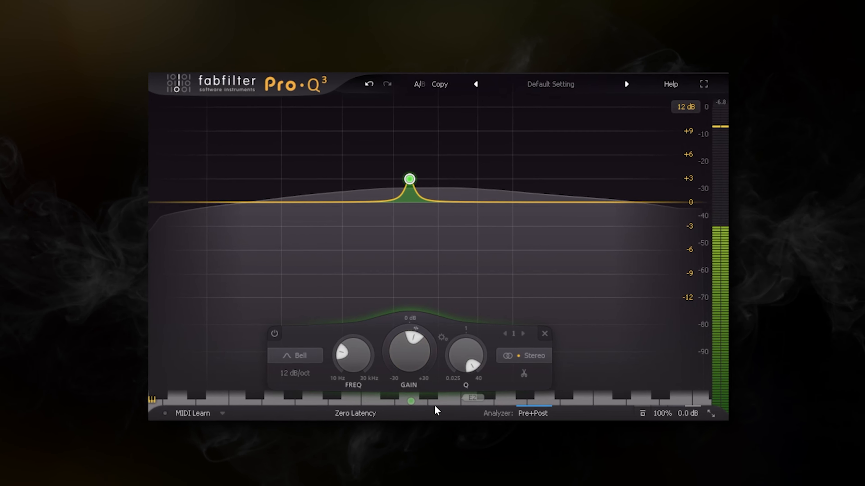
Shift the narrow +3 dB band between neighbouring low piano notes to audition them, finishing on C#2
left_click_drag(409, 396, 455, 404)
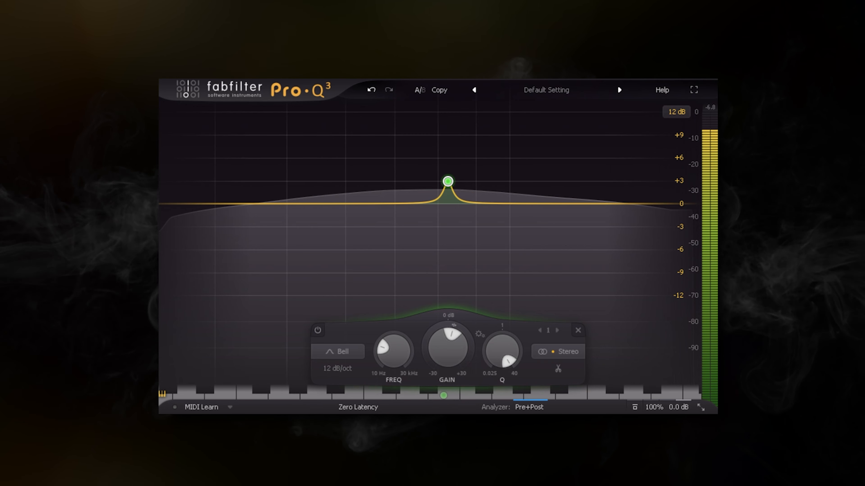
left_click_drag(443, 395, 398, 394)
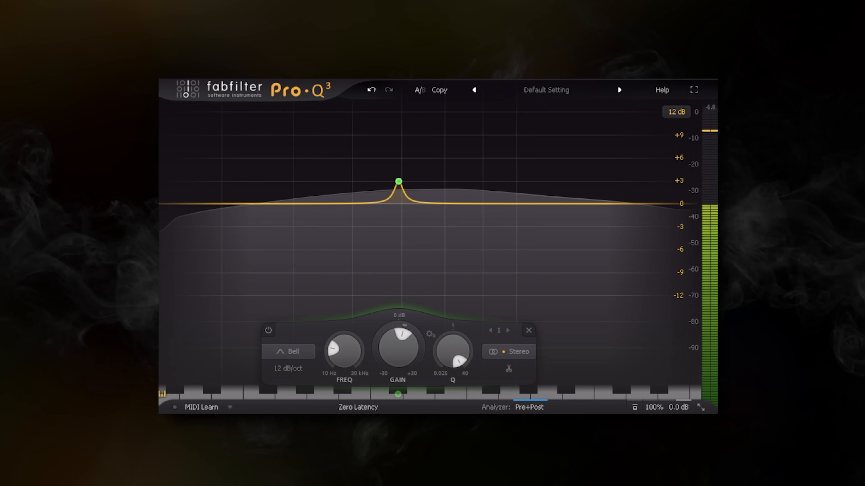
mouse_move(400, 392)
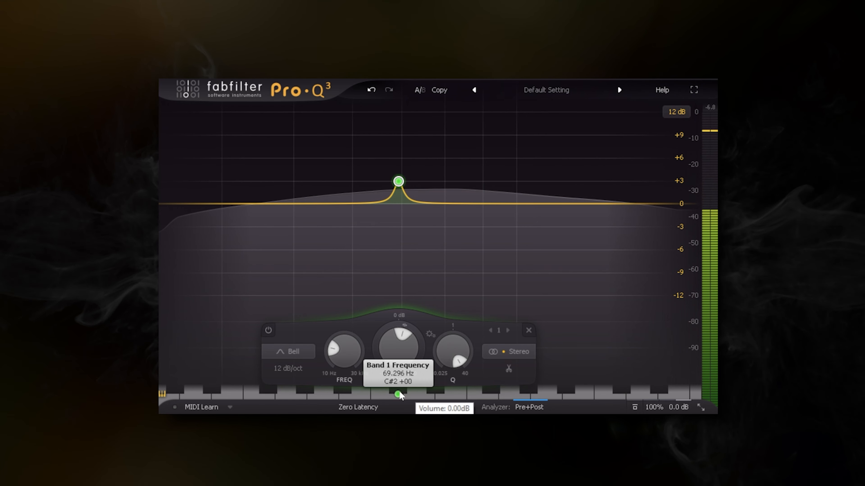
left_click_drag(400, 392, 419, 393)
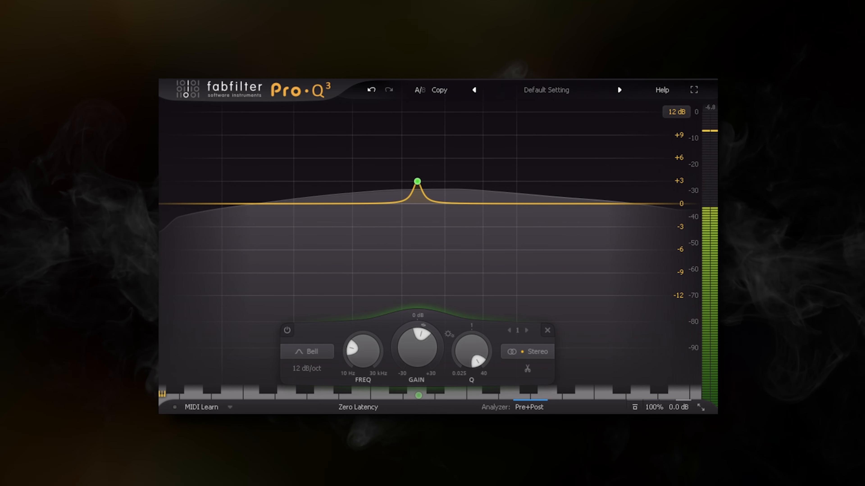
left_click_drag(419, 395, 386, 395)
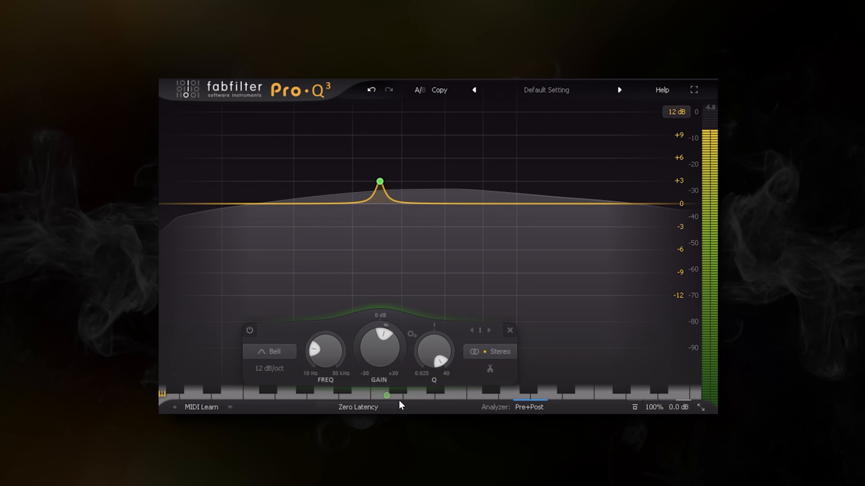
left_click_drag(387, 395, 398, 394)
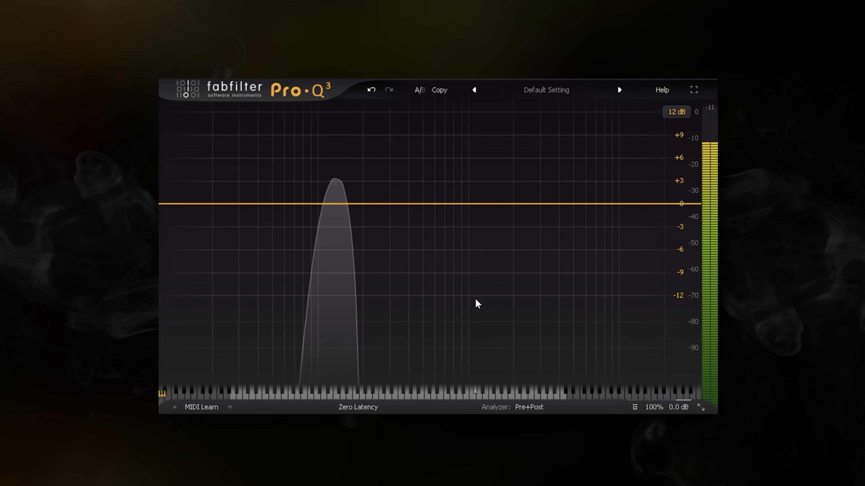
left_click_drag(431, 271, 293, 148)
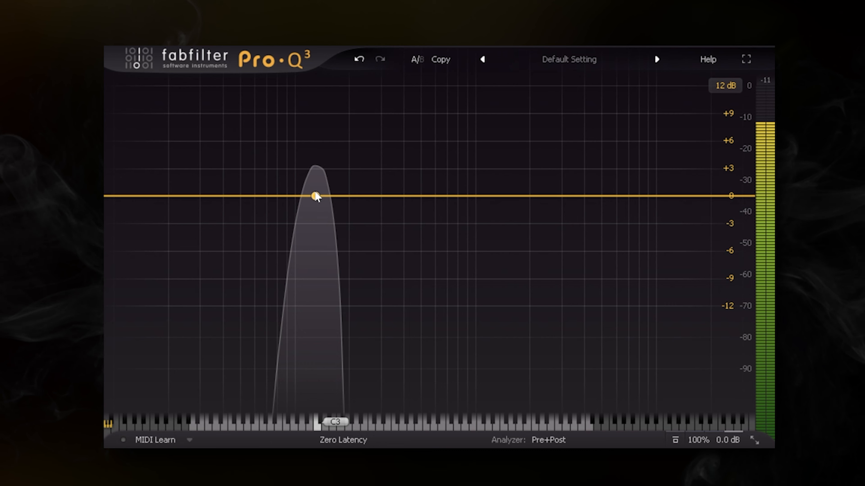
left_click(315, 196)
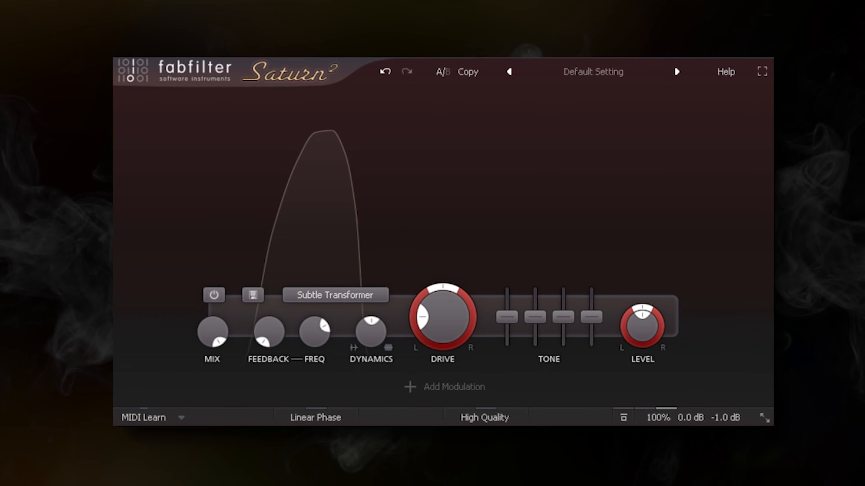
In FabFilter Saturn 2, change the distortion style to Clean Tube
left_click(340, 288)
mouse_move(367, 303)
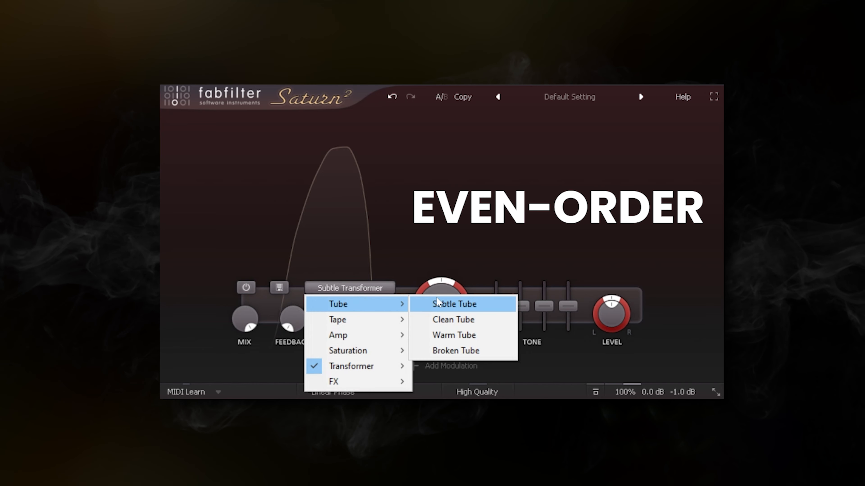
left_click(473, 320)
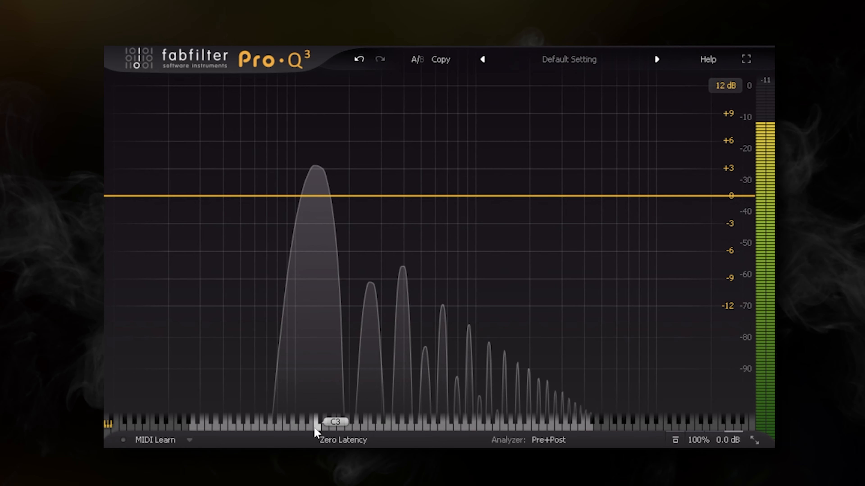
Back in Pro-Q 3, add bell bands on the harmonics at piano keys C4, G4 and E5
left_click_drag(317, 425, 334, 304)
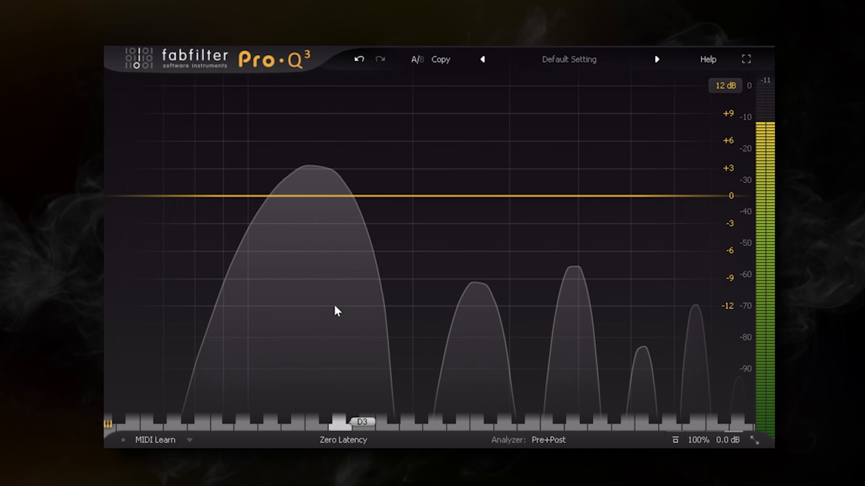
double_click(314, 219)
left_click(469, 347)
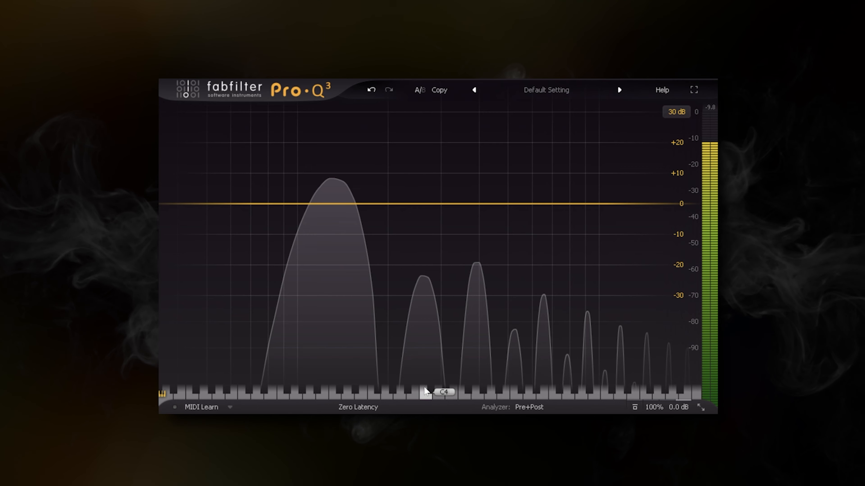
left_click(427, 392)
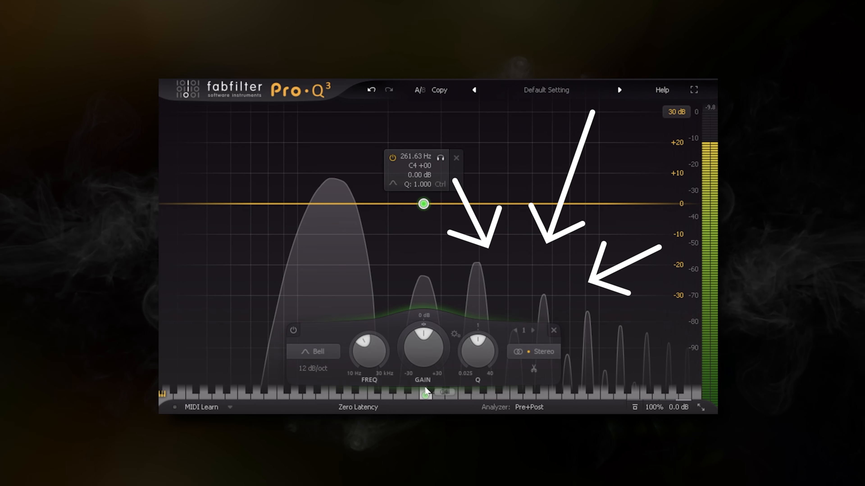
left_click(479, 394)
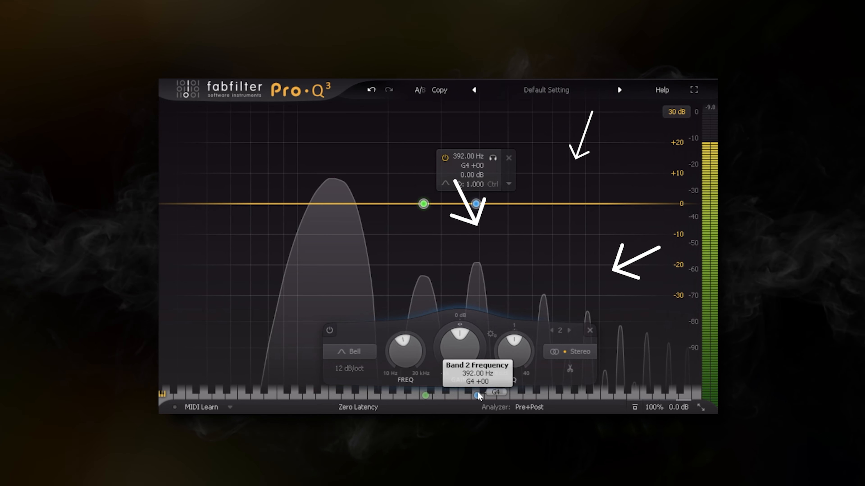
left_click(545, 396)
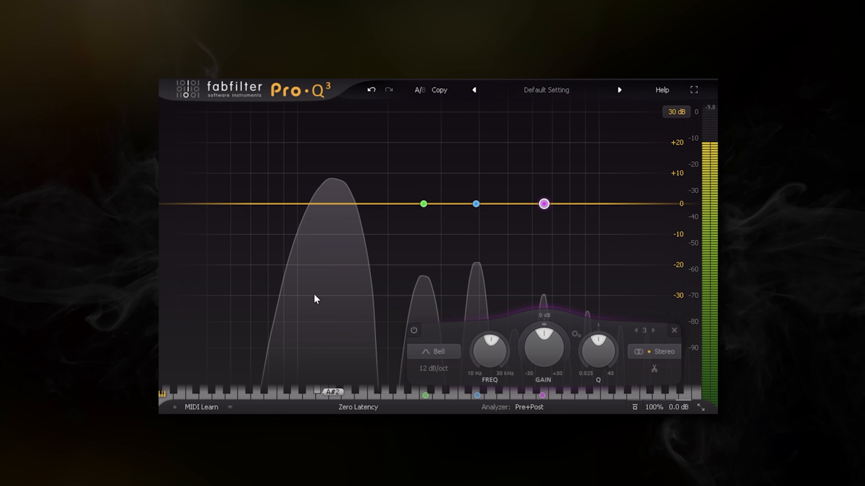
Narrow the Q of all three harmonic bands together, cut them to about -25 dB, and toggle the global bypass to compare
left_click(376, 146)
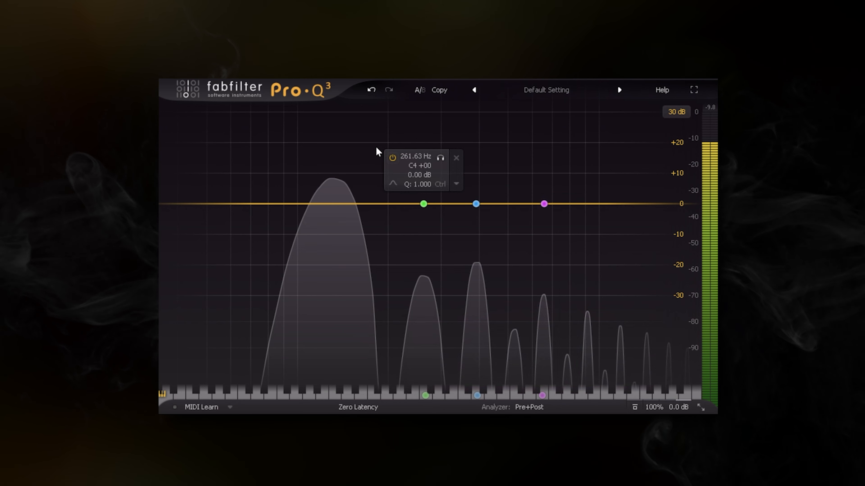
left_click_drag(430, 146, 582, 220)
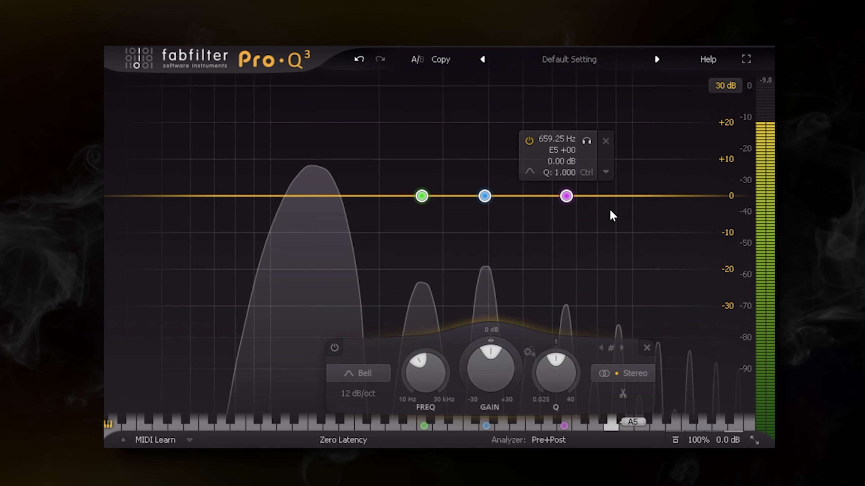
left_click_drag(556, 370, 558, 307)
mouse_move(480, 386)
left_mouse_down()
mouse_move(455, 441)
mouse_move(453, 484)
left_mouse_up()
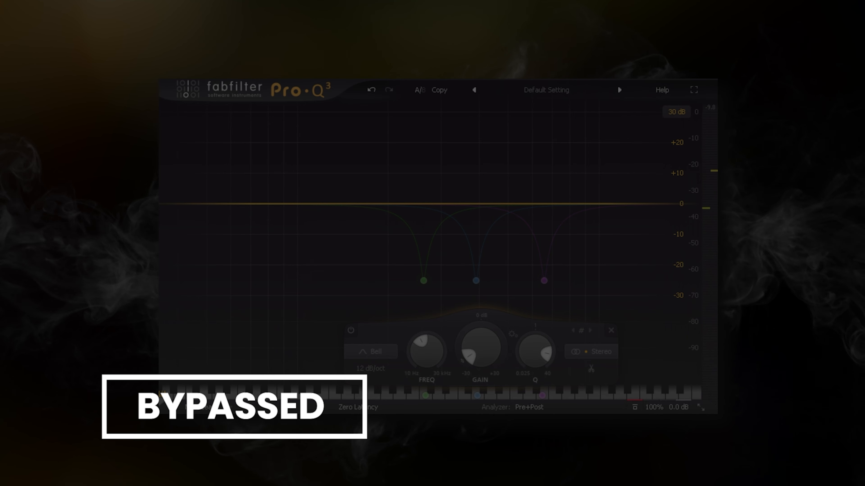
left_click(634, 407)
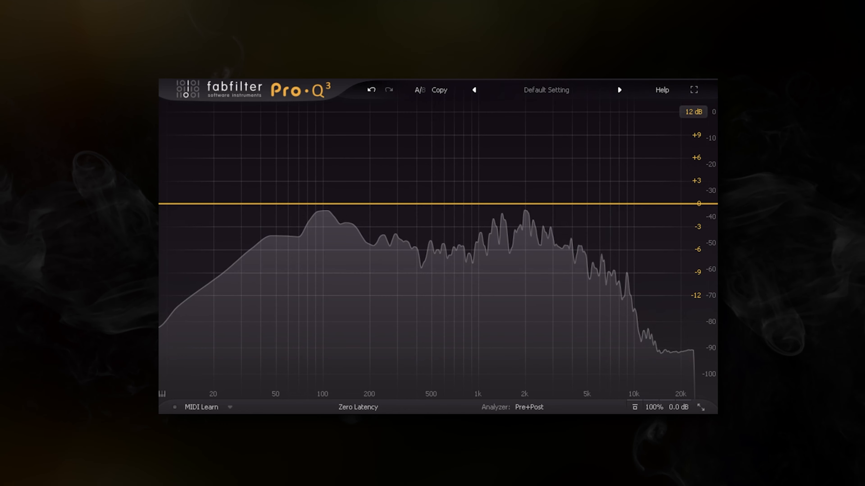
Enable Auto Gain in the output settings
mouse_move(668, 410)
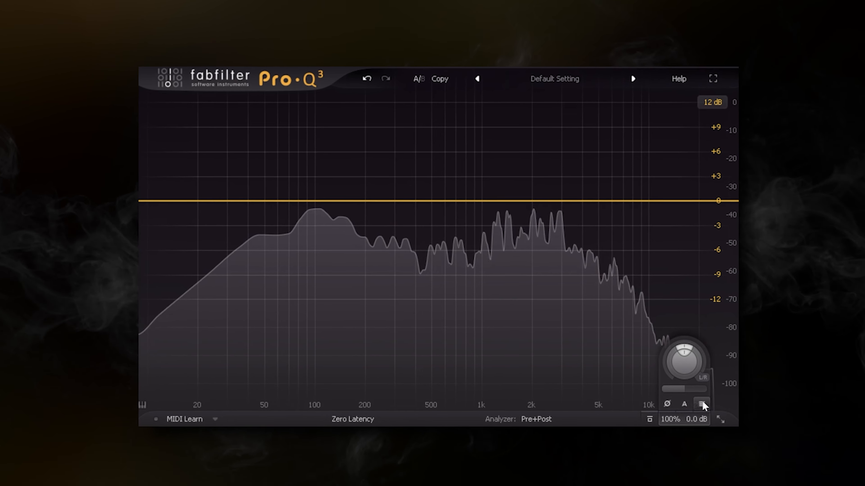
left_click(714, 423)
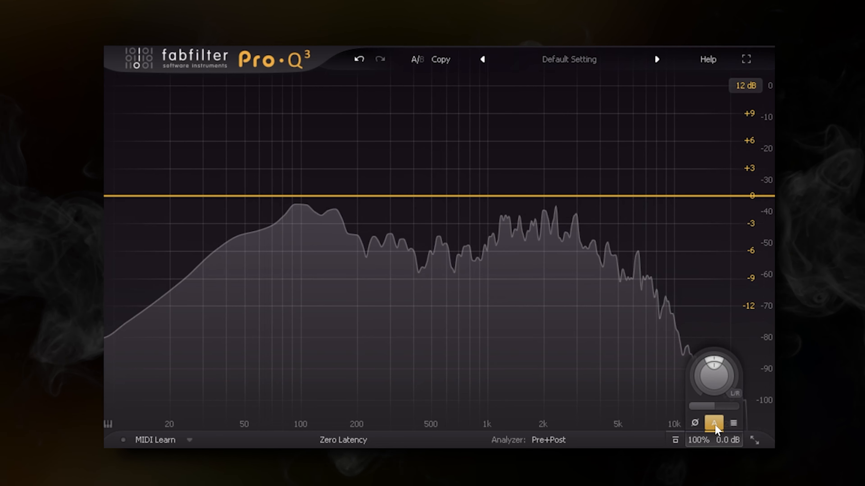
Show the output level meter and add bell bands of about +6 dB at 150 Hz, -4 dB at 530 Hz, +7 dB at 1.3 kHz and 7 kHz
left_click(732, 427)
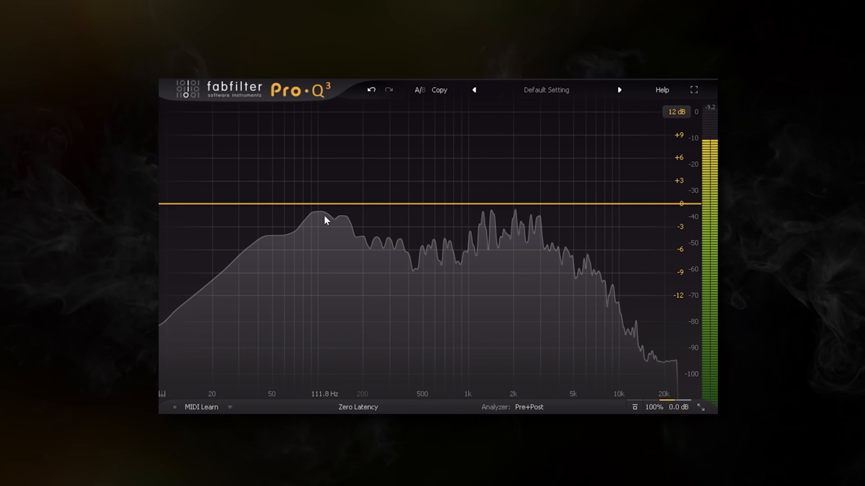
left_click_drag(326, 204, 344, 155)
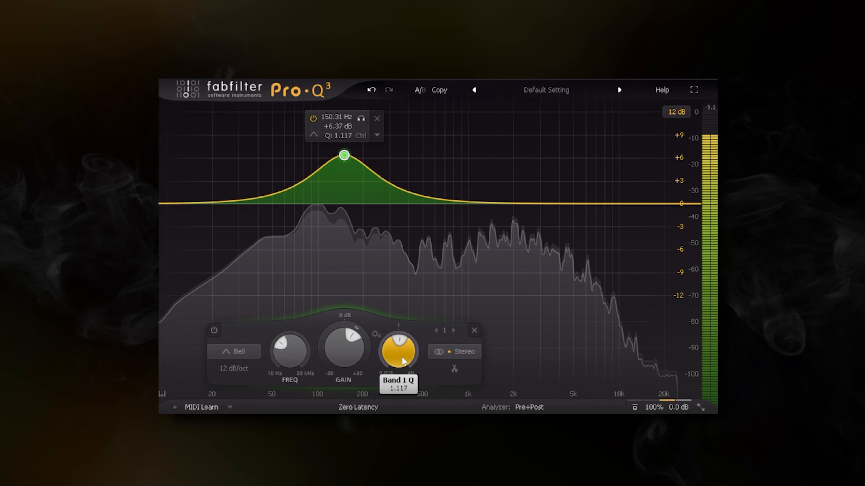
left_click_drag(415, 204, 428, 238)
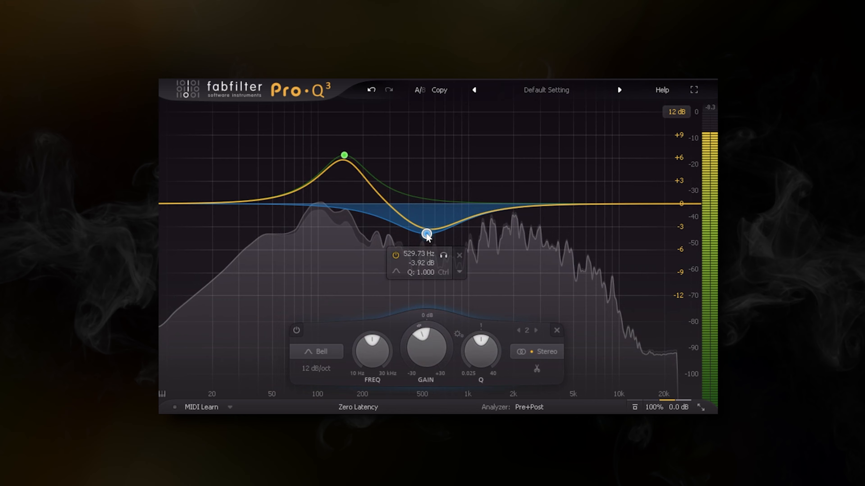
left_click_drag(481, 213, 487, 150)
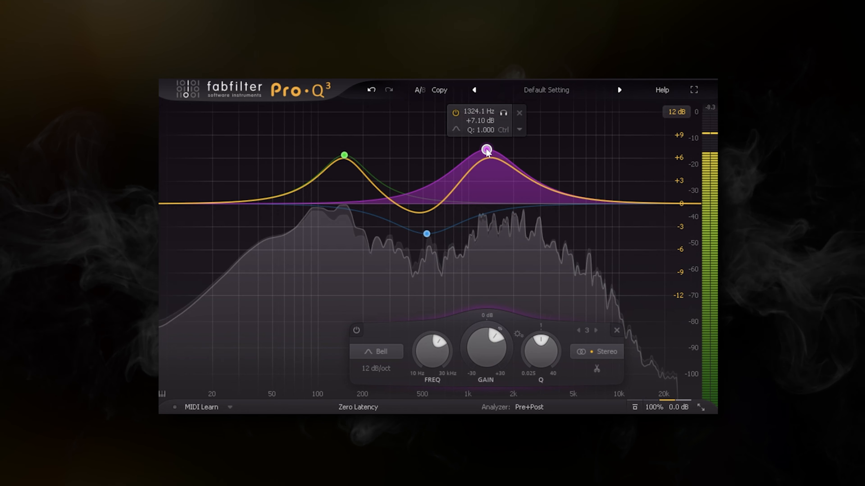
left_click_drag(532, 203, 594, 150)
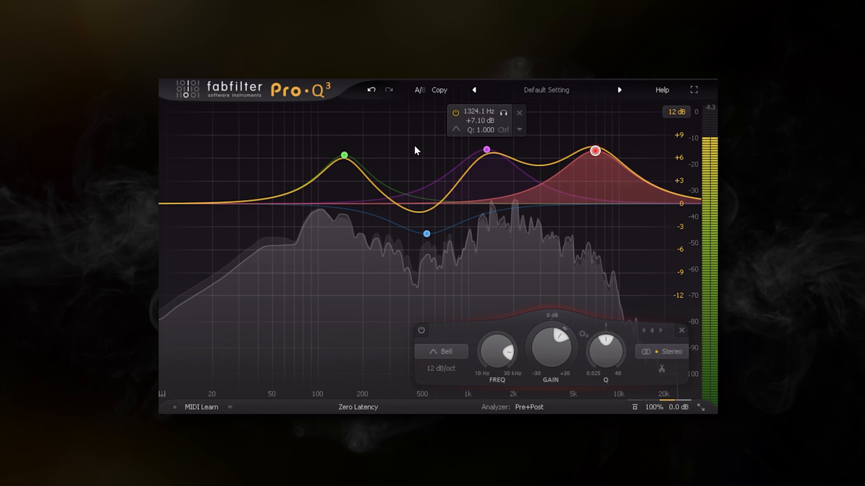
Delete all four bands and add a single bell band near 470 Hz boosted by about 5 dB
left_click_drag(298, 131, 619, 290)
key("Delete")
left_click(419, 203)
left_click_drag(414, 350, 415, 315)
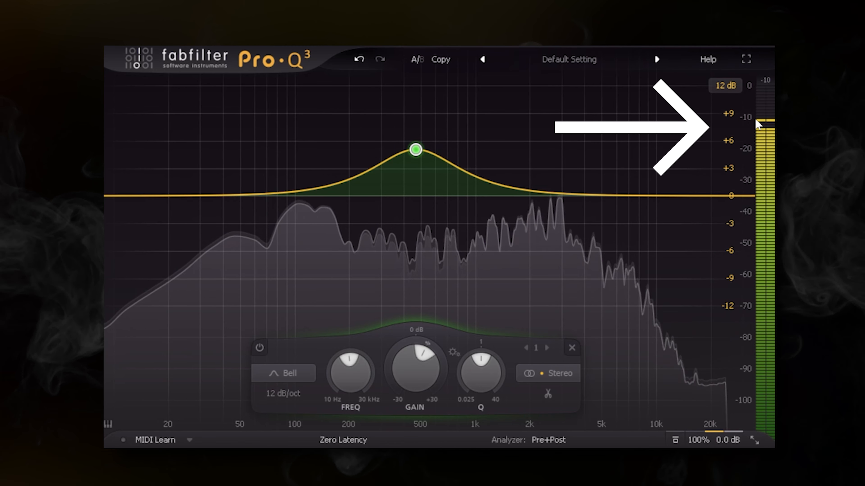
Move the bell band around while watching the output meter, leaving it at about 640 Hz and +0.4 dB
left_click_drag(416, 151, 381, 190)
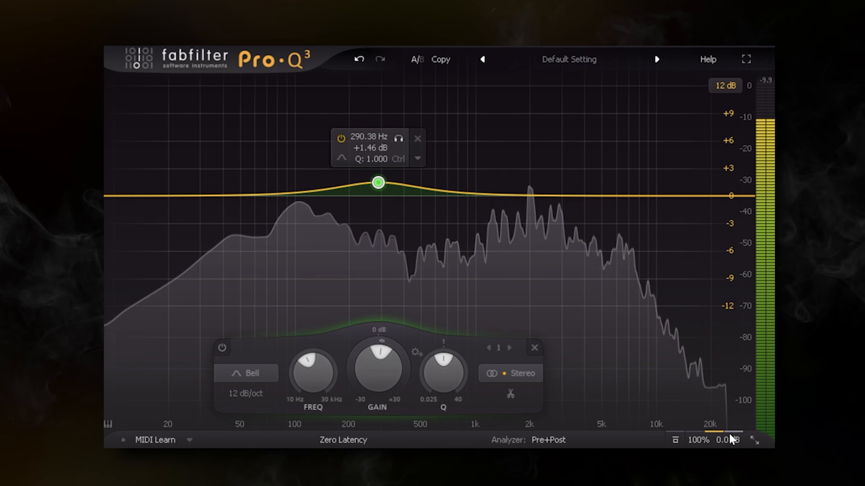
mouse_move(724, 443)
left_click_drag(378, 184, 446, 197)
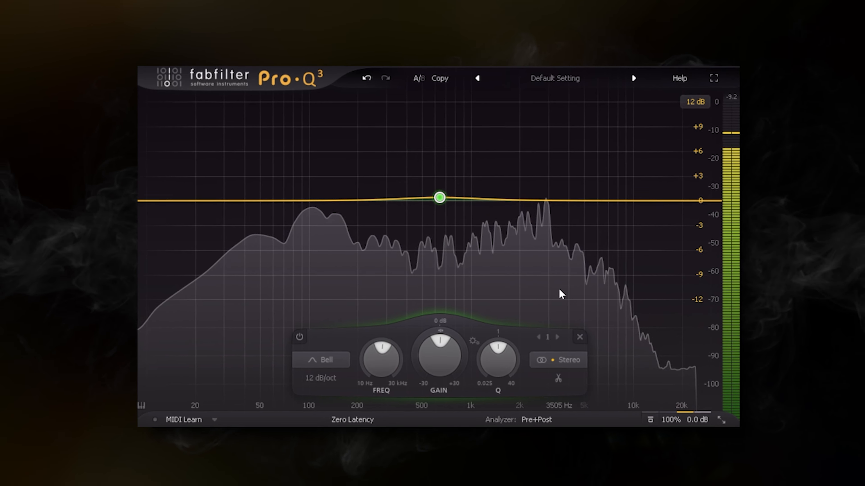
mouse_move(440, 198)
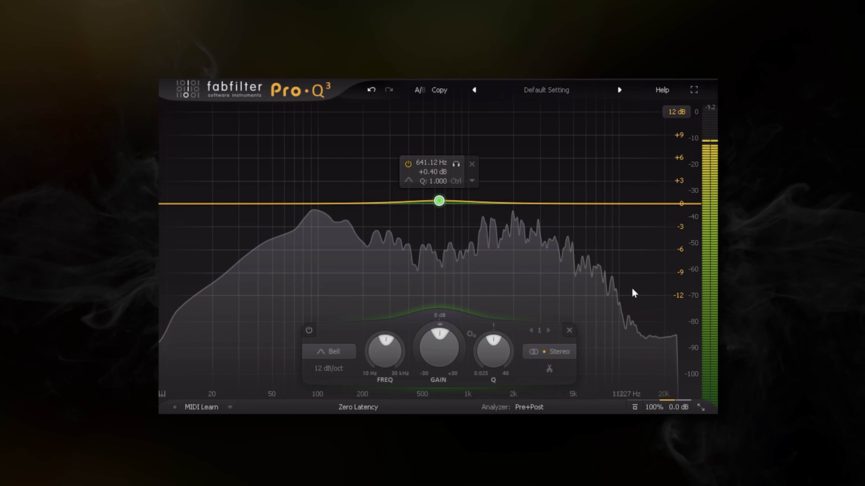
Move the band to about 162 Hz, +3.3 dB, and add bells near 446 Hz (-4.65 dB), 3.8 kHz (+5 dB) and 7.9 kHz (-2.1 dB)
left_click_drag(439, 201, 348, 180)
left_click_drag(395, 210, 415, 240)
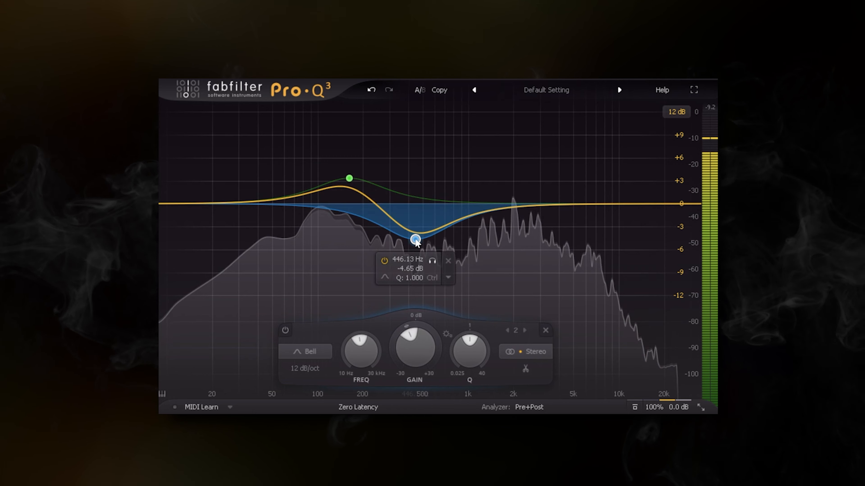
left_click_drag(489, 211, 554, 167)
left_click_drag(580, 205, 603, 222)
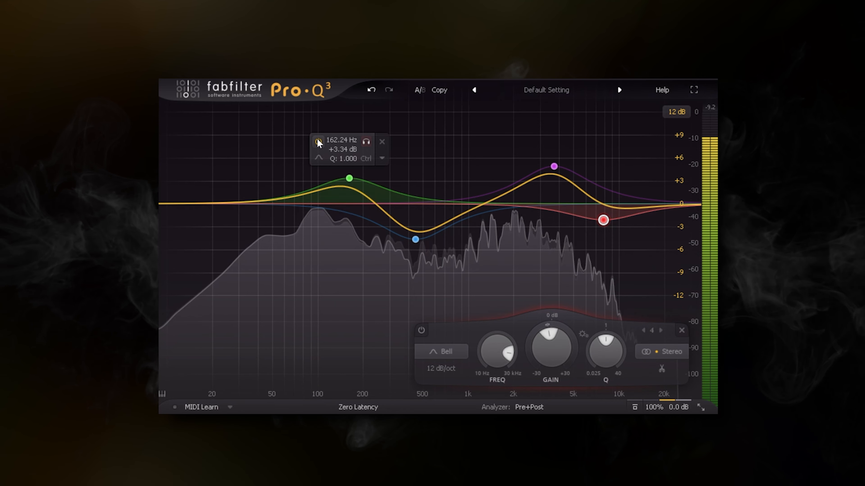
Remove all four EQ bands together and enable Auto Gain in the output settings
left_click_drag(262, 141, 643, 275)
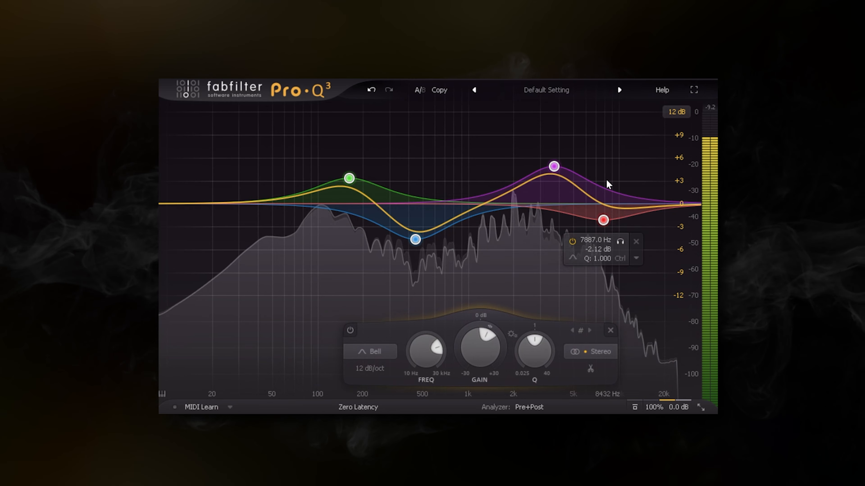
left_click(636, 241)
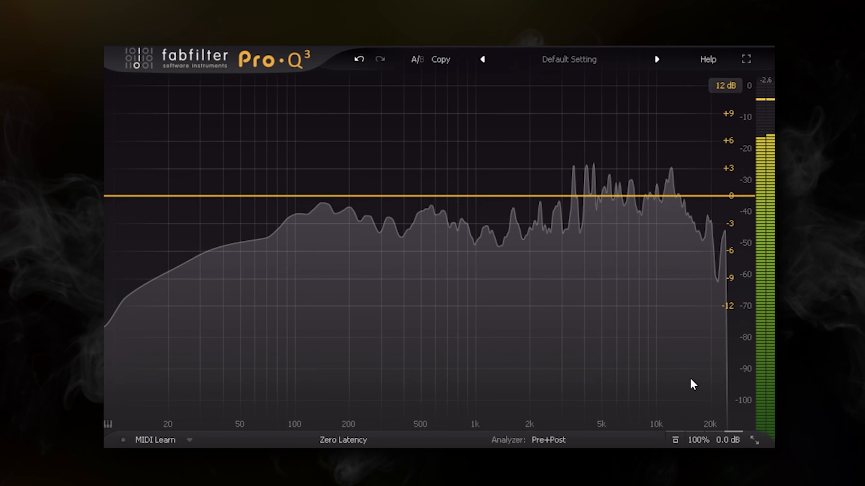
left_click(714, 423)
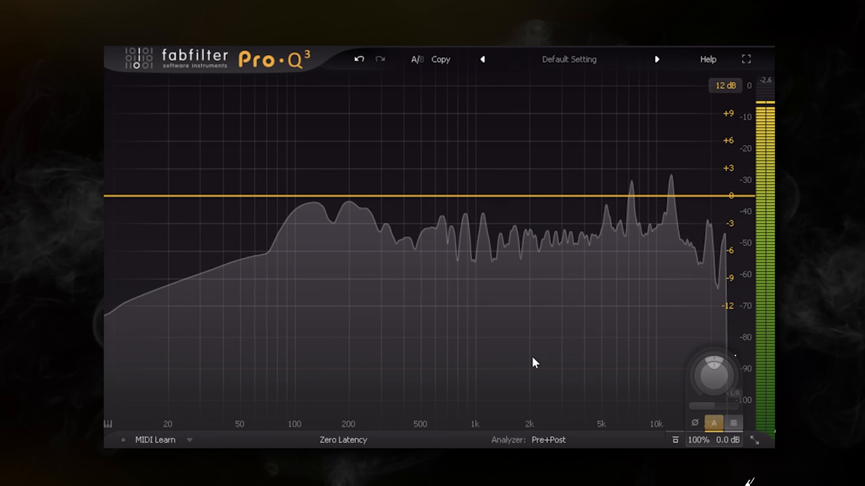
Add a bell band at about 405 Hz, cut it to about -5 dB, and switch the global bypass to compare
left_click(578, 196)
left_click_drag(568, 166, 424, 185)
left_click_drag(412, 366, 396, 400)
left_click_drag(407, 236, 409, 231)
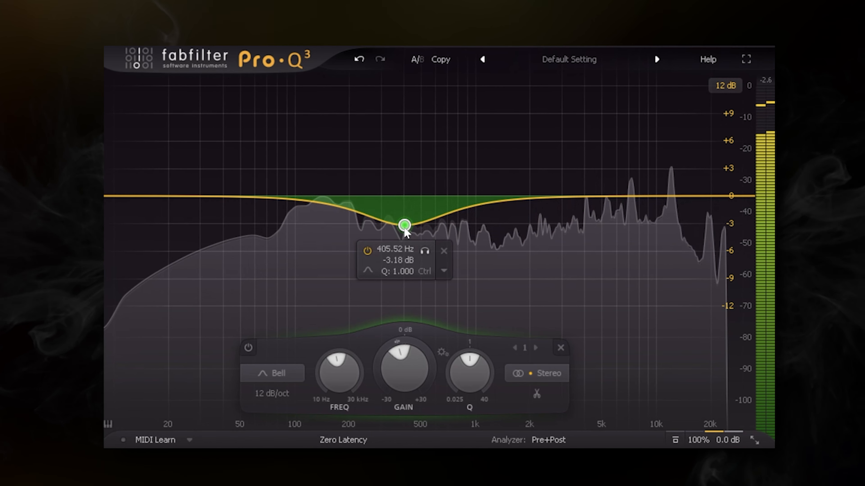
left_click_drag(400, 371, 400, 400)
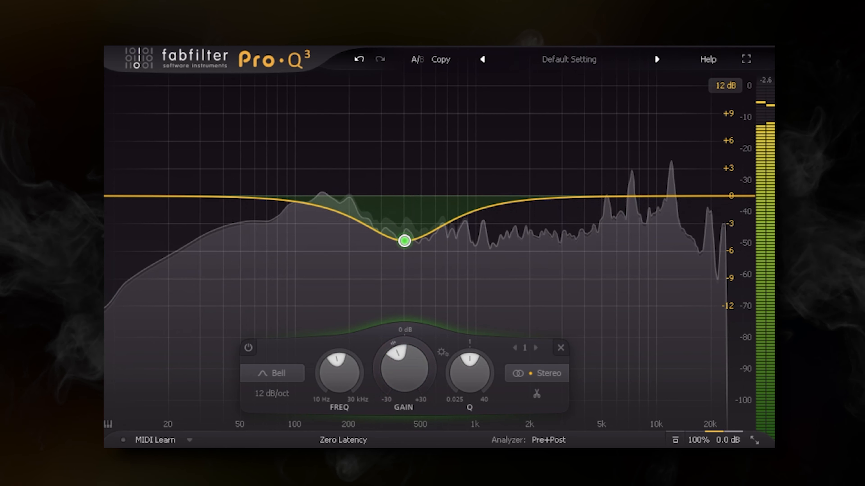
mouse_move(723, 424)
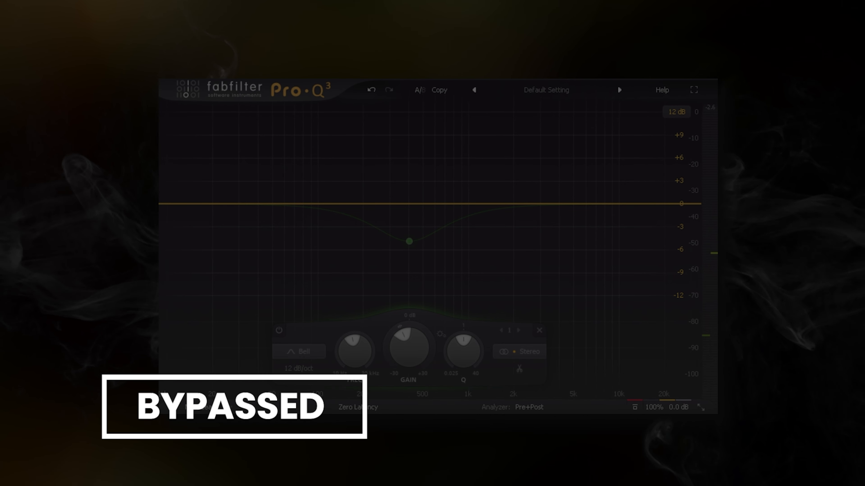
left_click(635, 407)
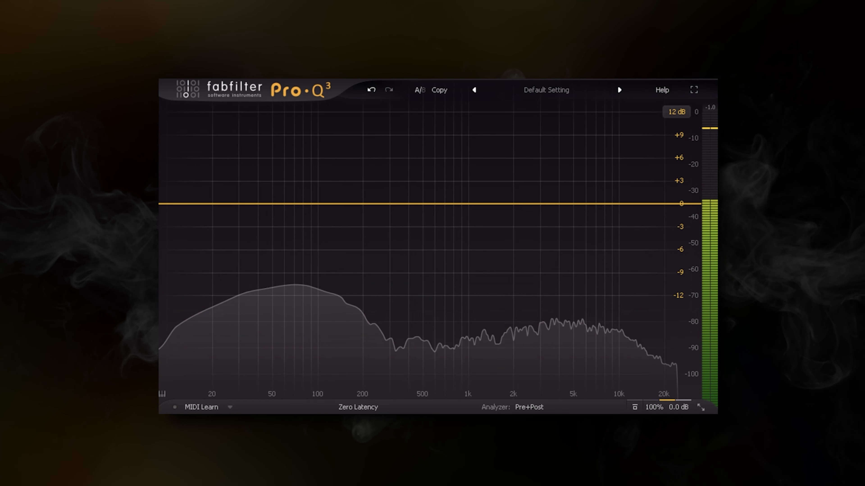
Freeze the analyzer spectrum and enable Spectrum Grab in the analyzer settings
left_click(544, 409)
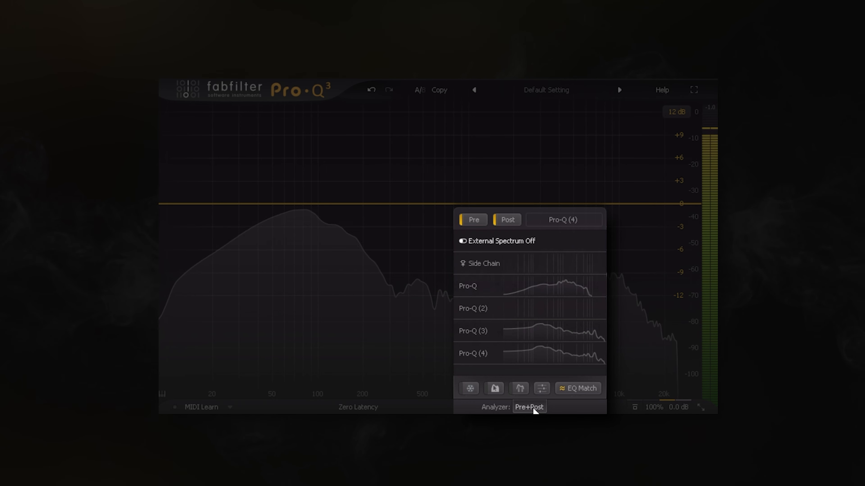
left_click(474, 386)
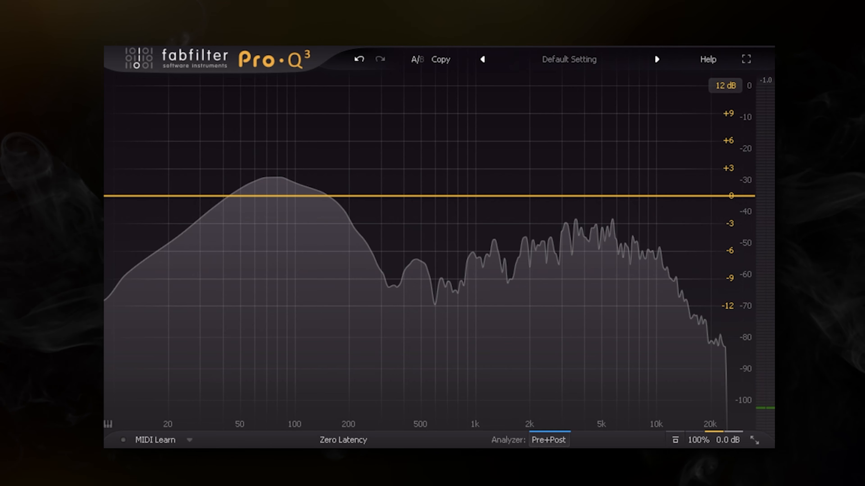
left_click(567, 440)
left_click(507, 417)
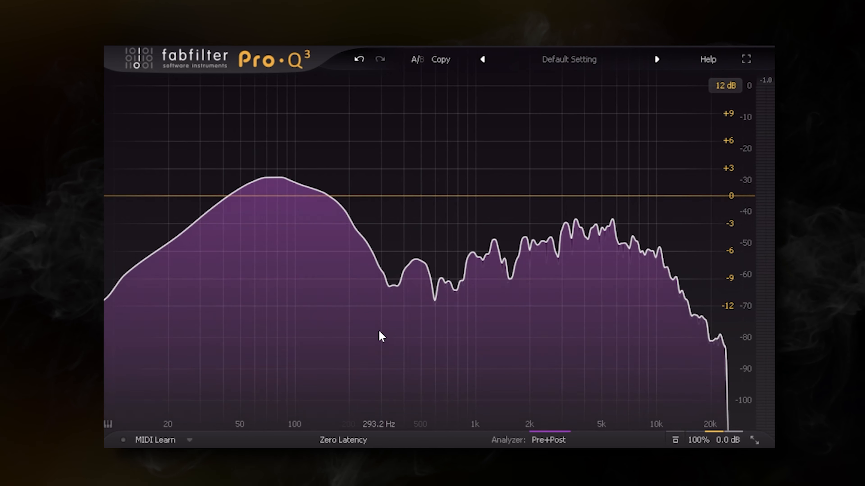
Grab the 82 Hz spectrum peak to cut it by about 5 dB, and delete the resulting band
mouse_move(379, 331)
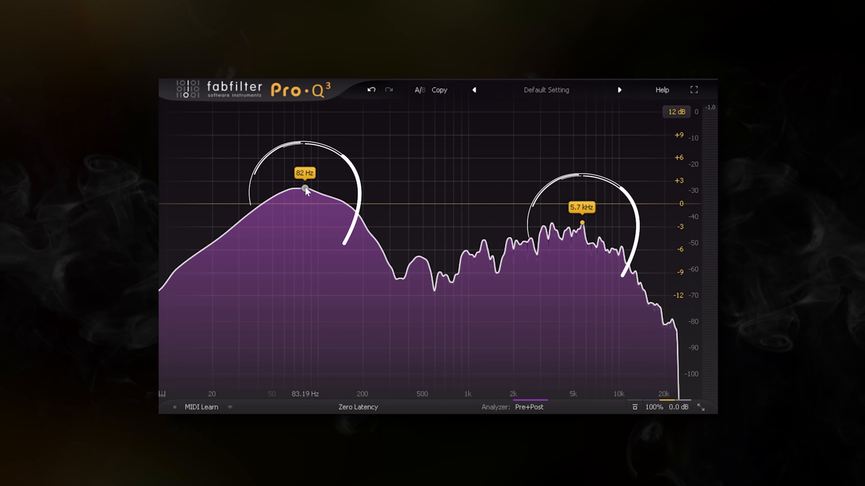
mouse_move(305, 187)
left_mouse_down()
mouse_move(306, 259)
mouse_move(284, 251)
mouse_move(284, 137)
mouse_move(284, 198)
left_mouse_up()
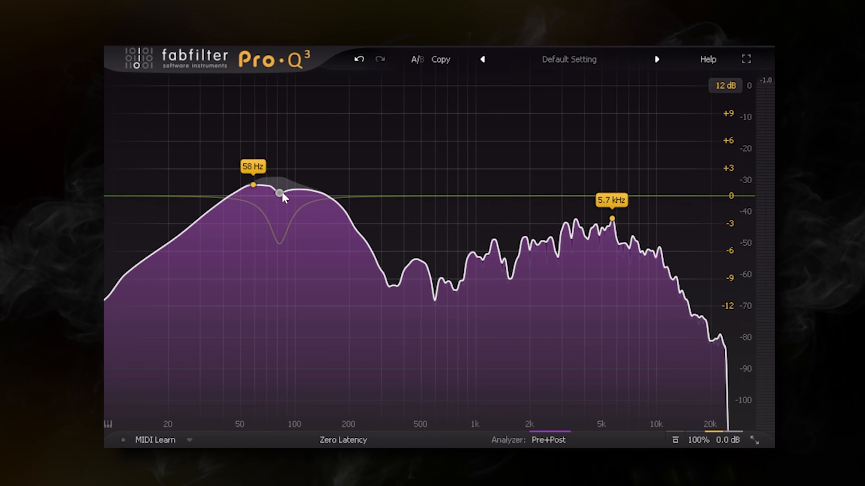
left_click(284, 197)
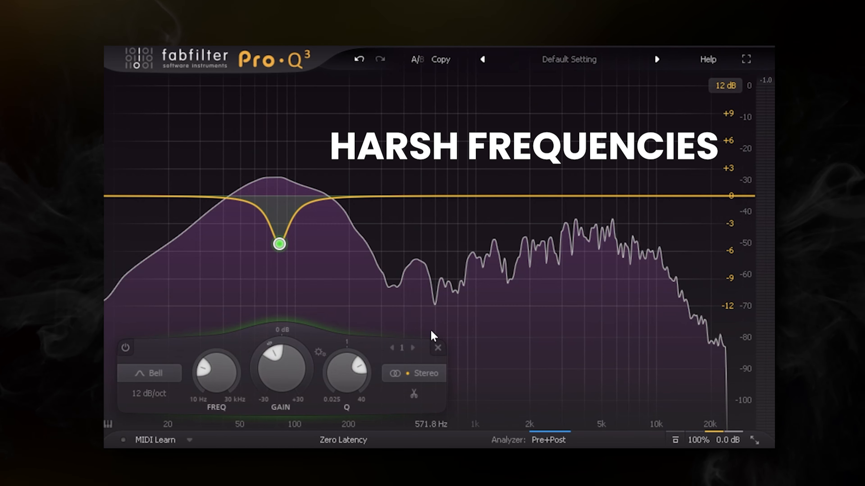
left_click(438, 347)
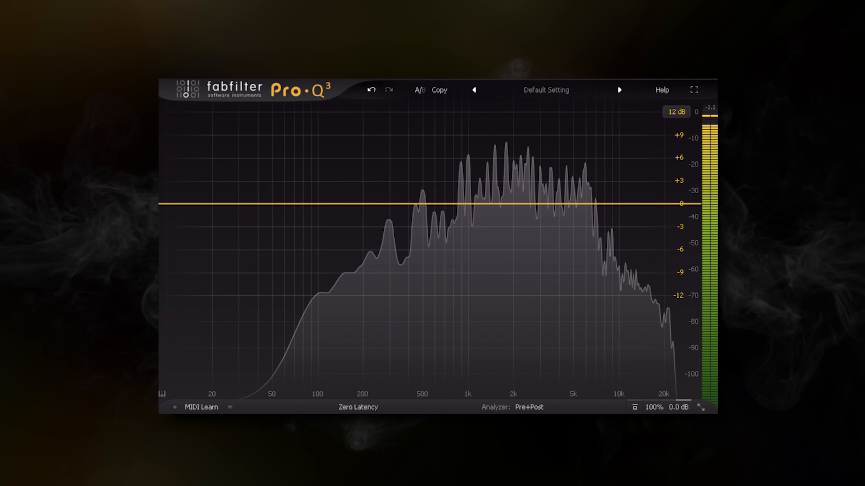
Freeze the spectrum and grab the 1.8 kHz and 4.9 kHz peaks, pulling each down to about -10 dB
left_click(532, 407)
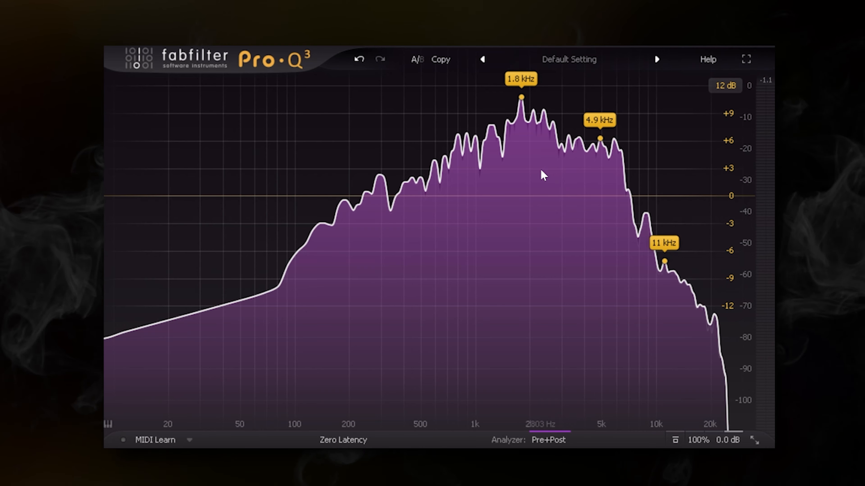
left_click_drag(522, 98, 522, 132)
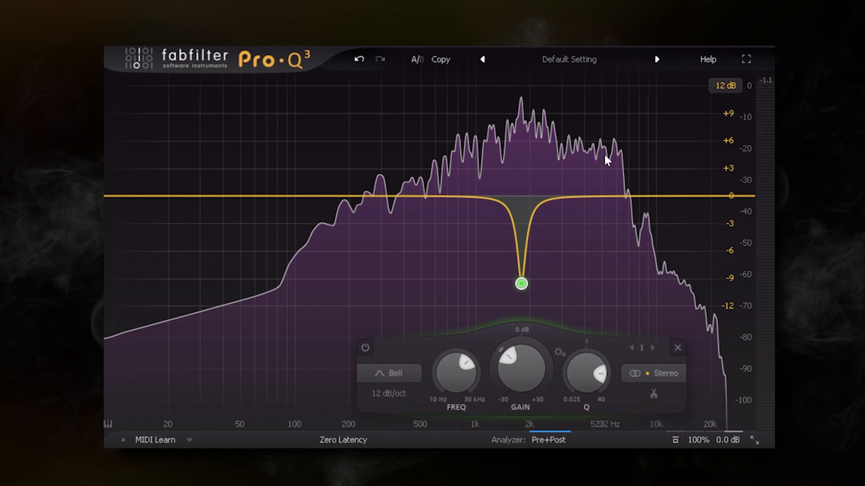
mouse_move(607, 188)
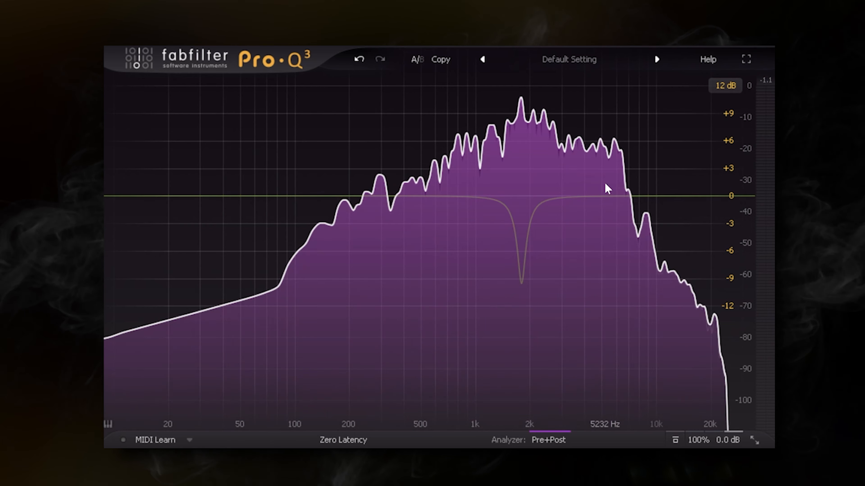
left_click_drag(600, 138, 603, 178)
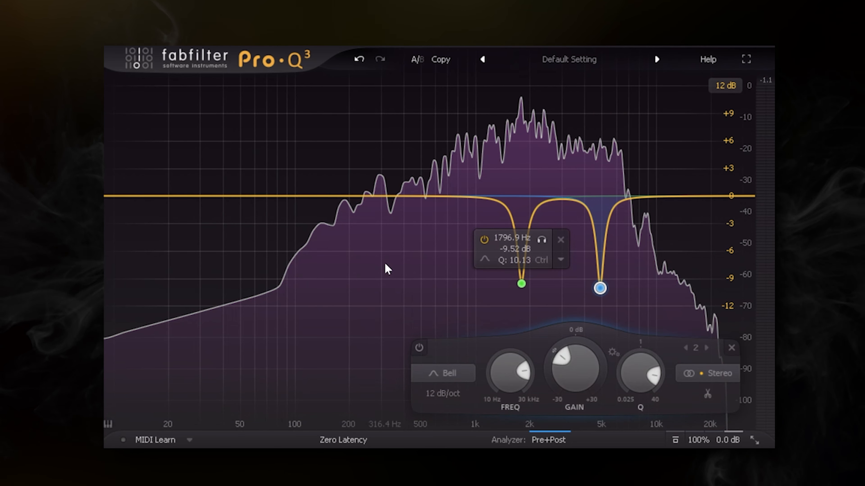
Reduce both grabbed bands' cuts together to about -5 dB and switch the global bypass to compare
left_click_drag(384, 280, 647, 298)
left_click_drag(563, 362, 564, 354)
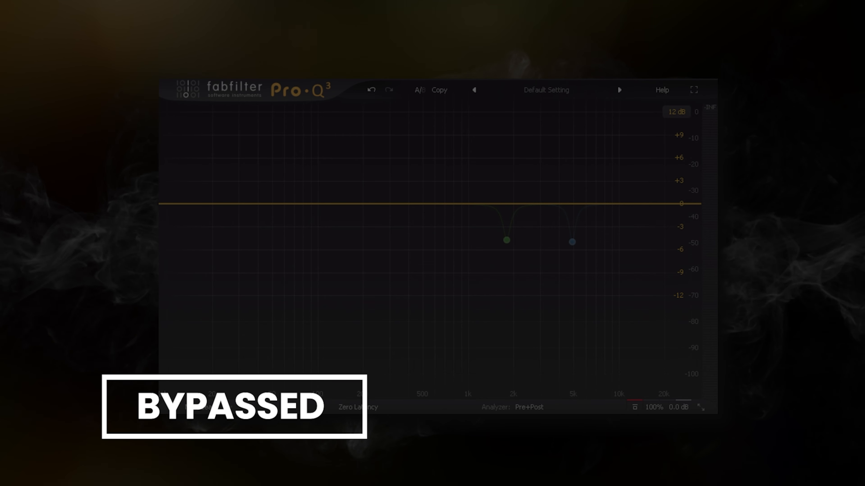
left_click(634, 409)
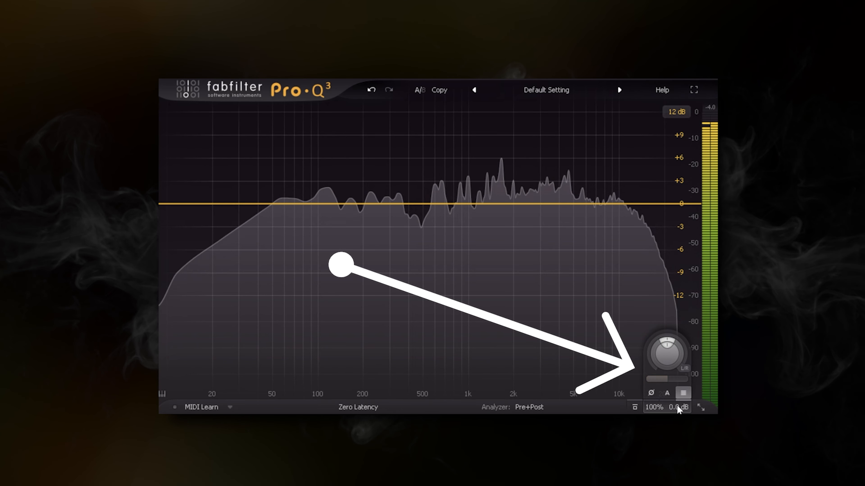
Try small Gain Scale changes in the output settings, including 103.7%, and lower it to about 25%
mouse_move(663, 379)
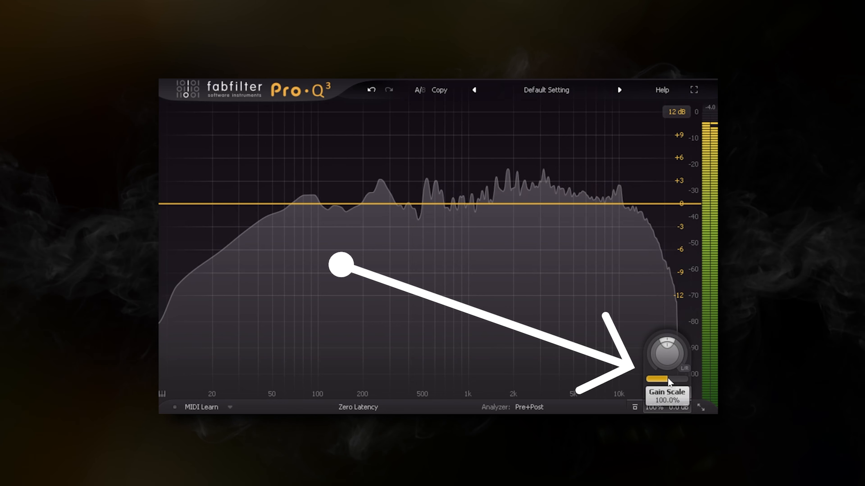
mouse_move(666, 379)
left_mouse_down()
mouse_move(640, 380)
mouse_move(662, 380)
left_mouse_up()
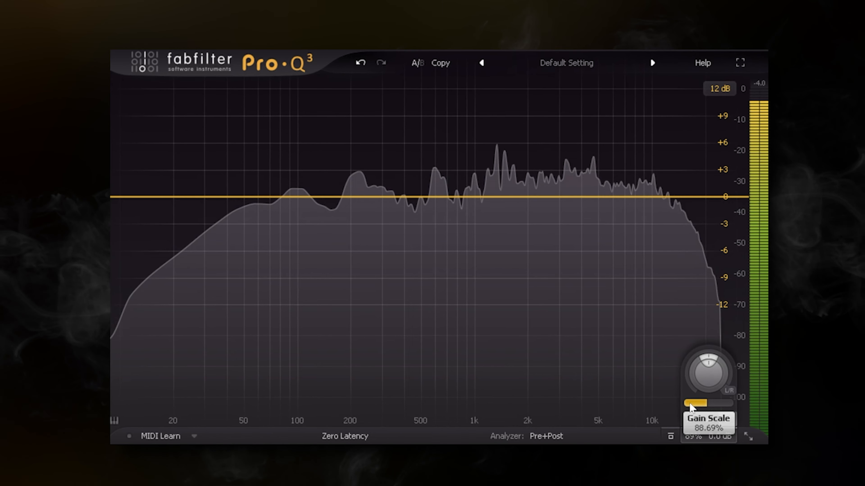
left_click_drag(710, 412, 713, 412)
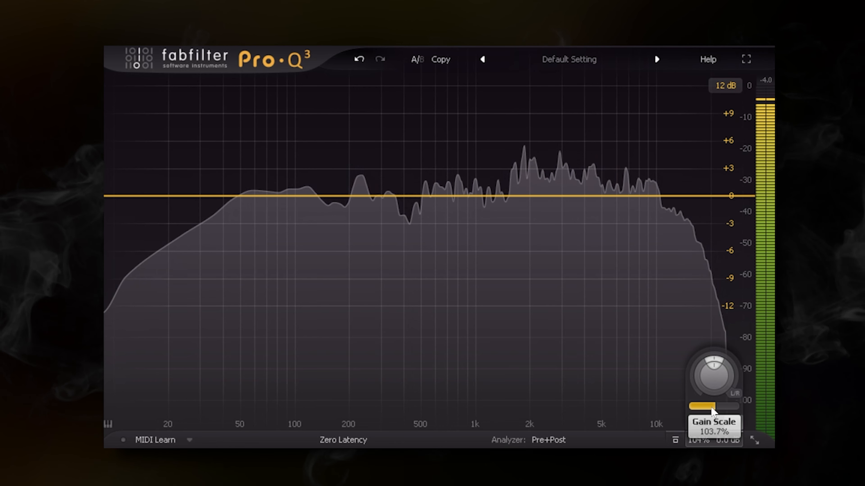
left_click_drag(712, 412, 607, 430)
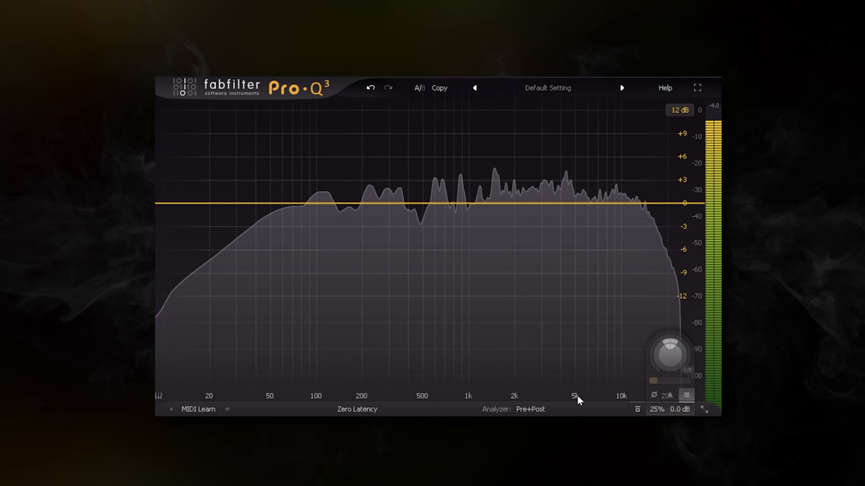
mouse_move(662, 408)
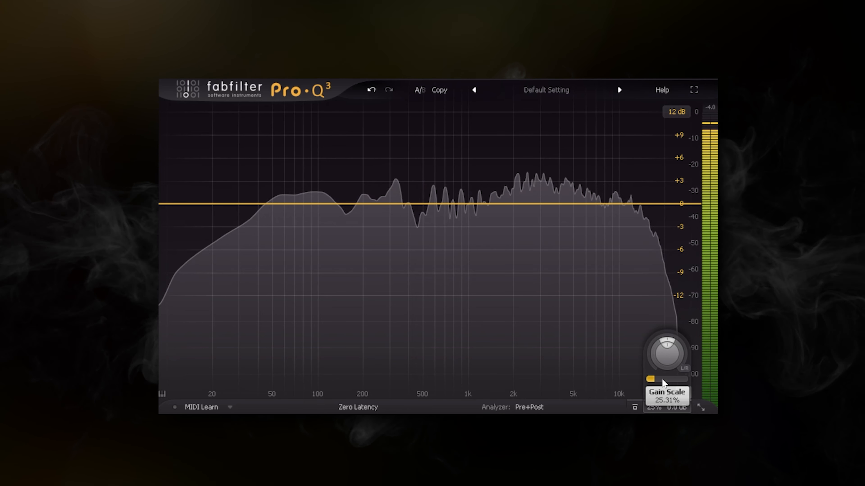
Boost a bell band at about 776 Hz by about 10 dB under the reduced Gain Scale, and delete it
left_click_drag(454, 205, 456, 102)
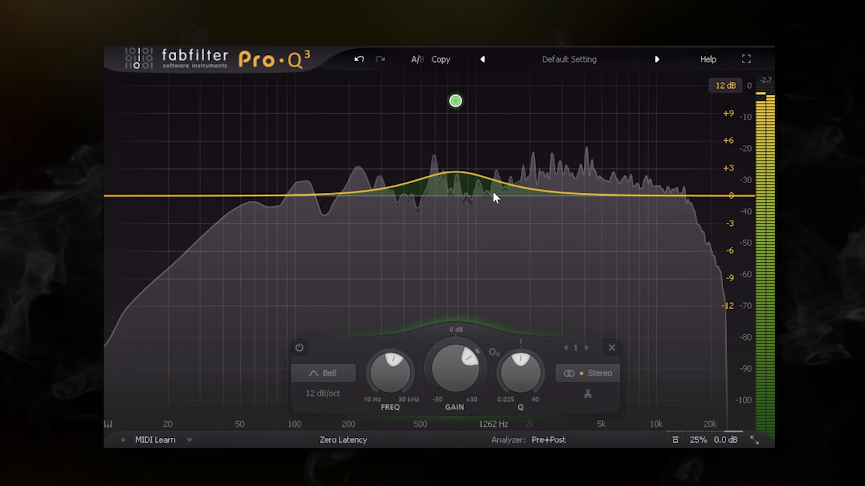
mouse_move(465, 104)
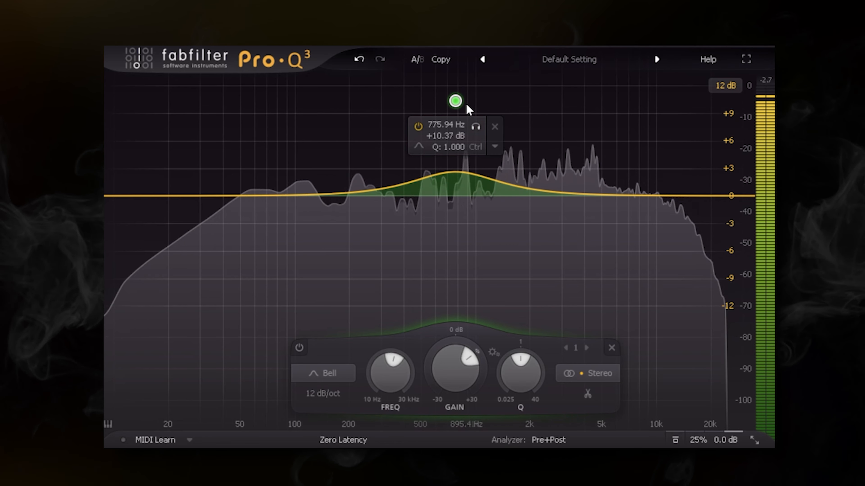
left_click(497, 127)
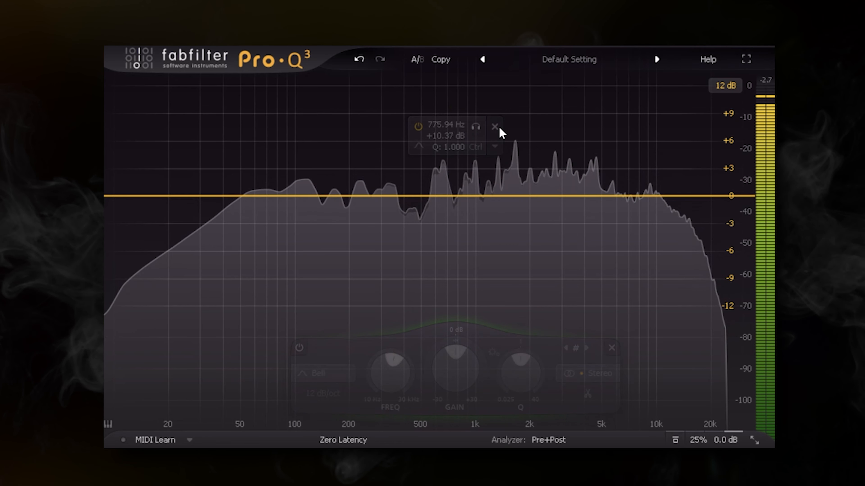
Add a bell band in the low end near 50 Hz and set the Gain Scale to 30%
left_click(244, 196)
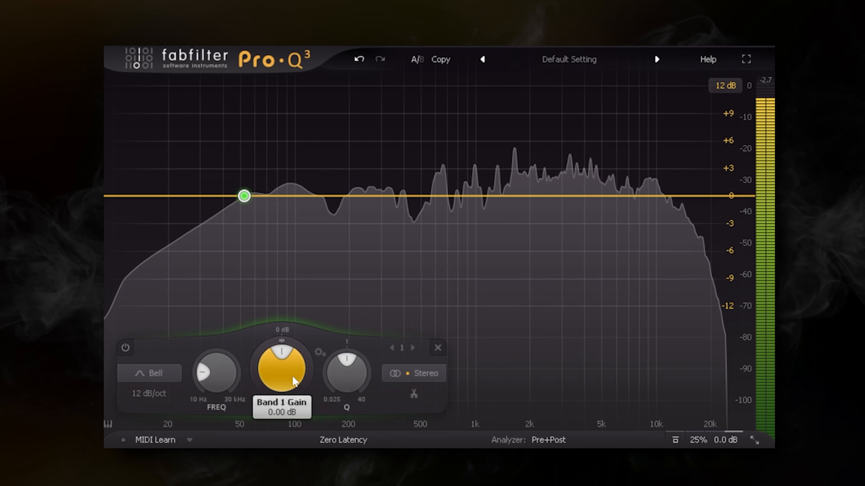
double_click(293, 382)
mouse_move(710, 447)
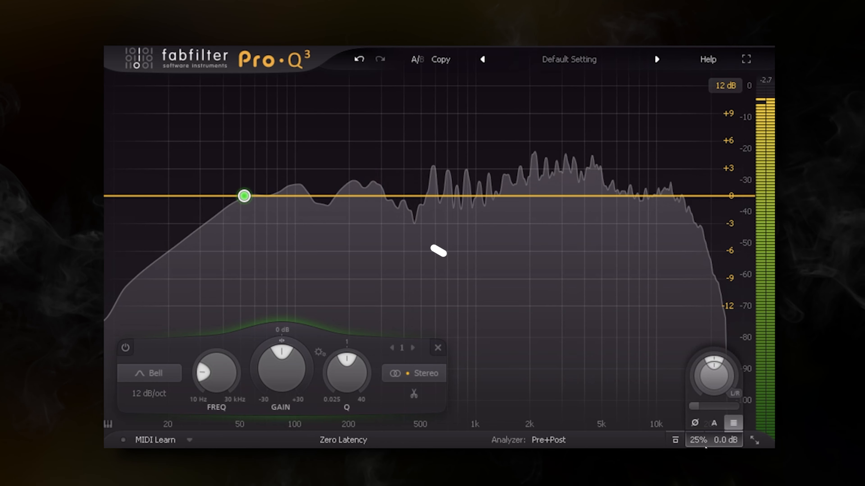
double_click(698, 406)
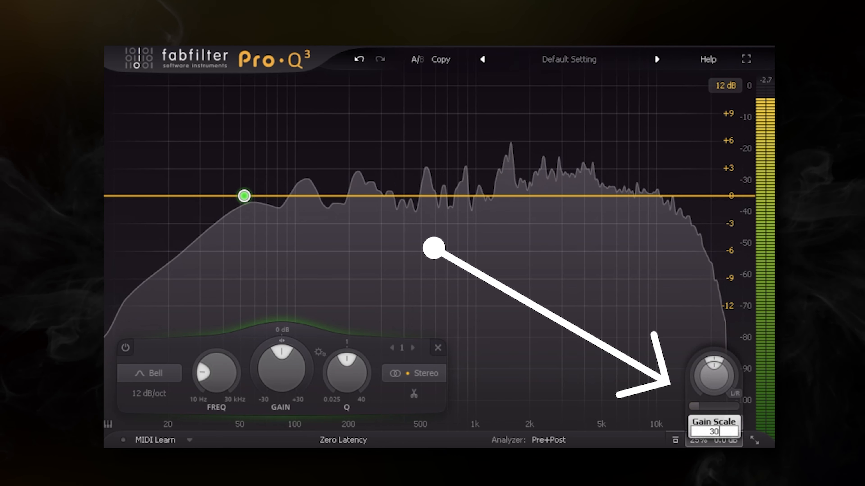
Set the low band's frequency to 50 Hz and its gain to 3 dB
double_click(224, 375)
type("50")
key("Return")
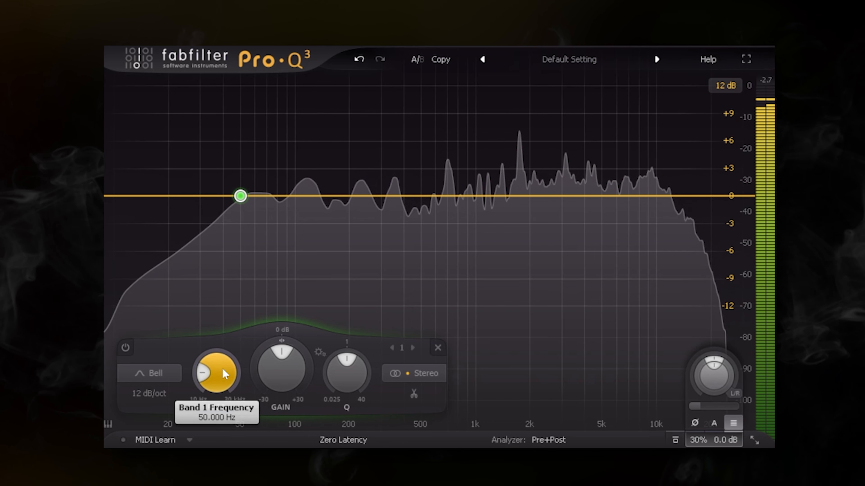
double_click(281, 375)
type("3")
key("Return")
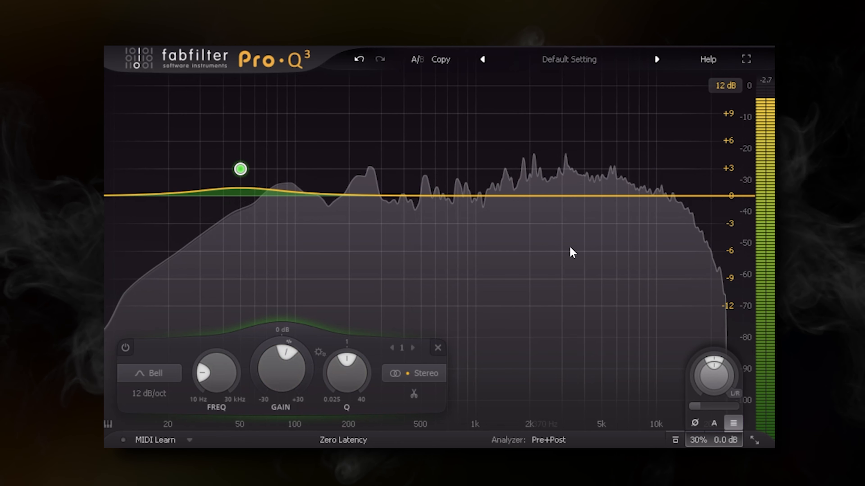
Add a second bell band near 10 kHz boosted by about 4 dB, and switch the global bypass to compare
left_click(620, 196)
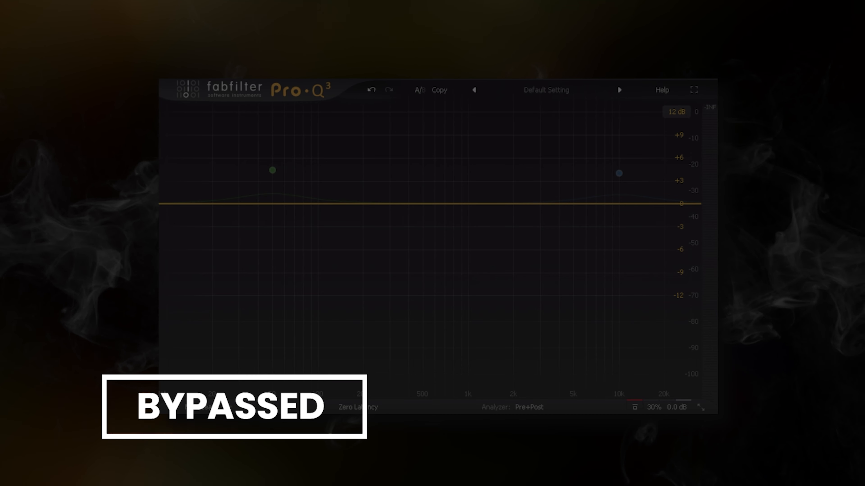
left_click(634, 407)
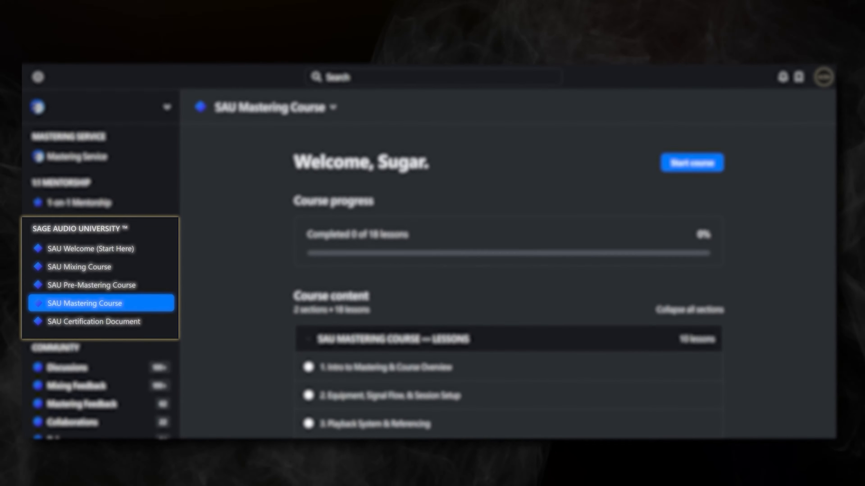
Switch to the Sage Audio community site and look through the SAU Mastering Course page and the 1-on-1 Mentorship posts
scroll(509, 279, "down", 1)
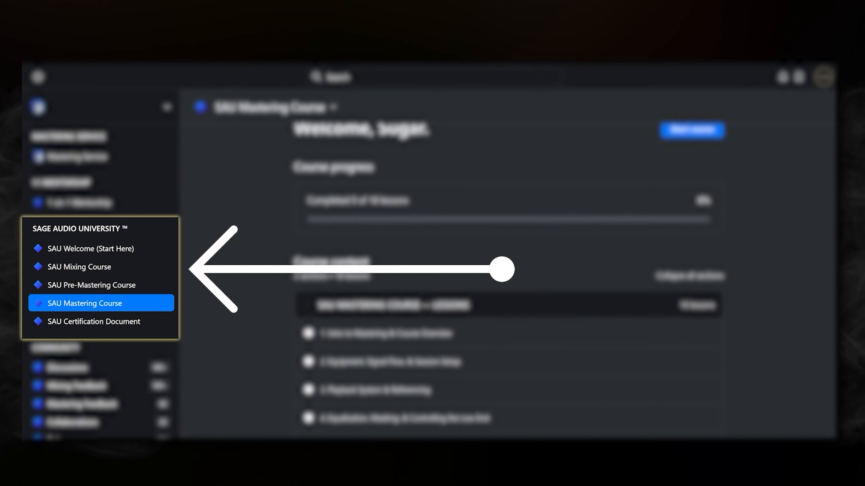
scroll(508, 279, "down", 2)
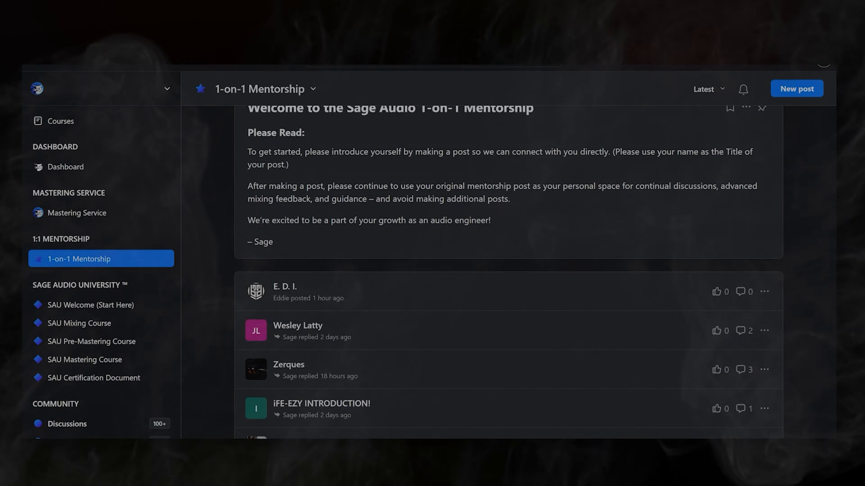
scroll(507, 273, "down", 3)
scroll(507, 272, "down", 2)
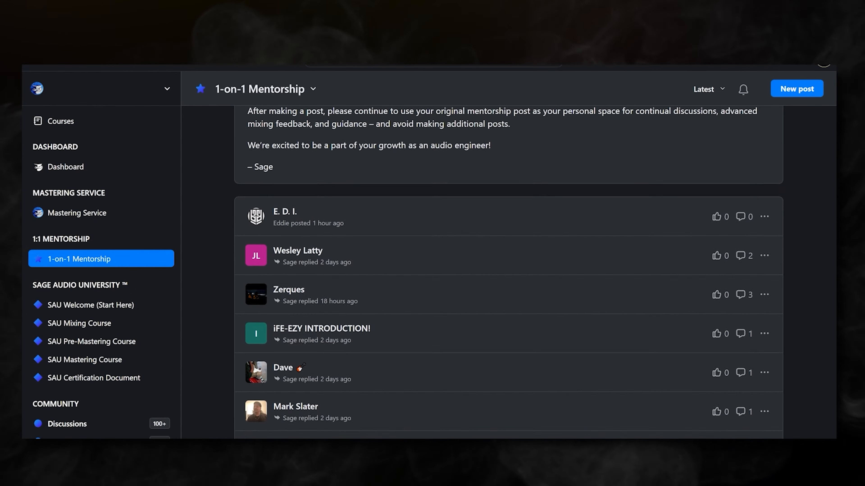
scroll(507, 300, "down", 3)
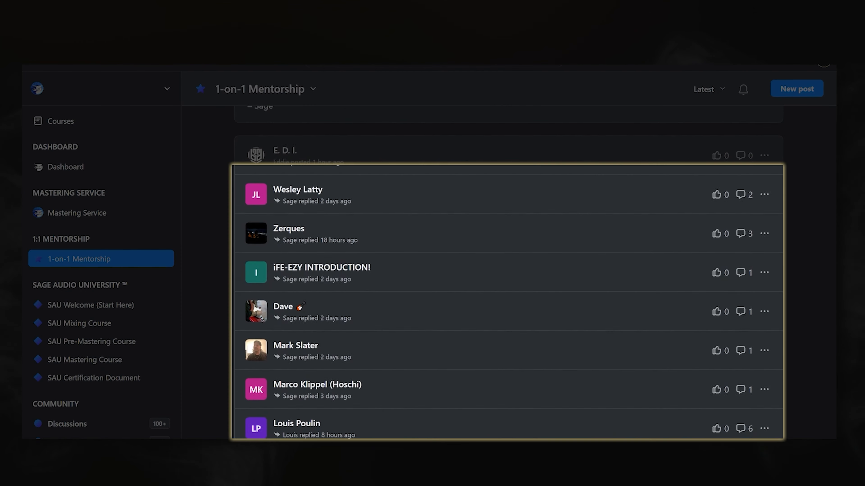
scroll(507, 299, "down", 3)
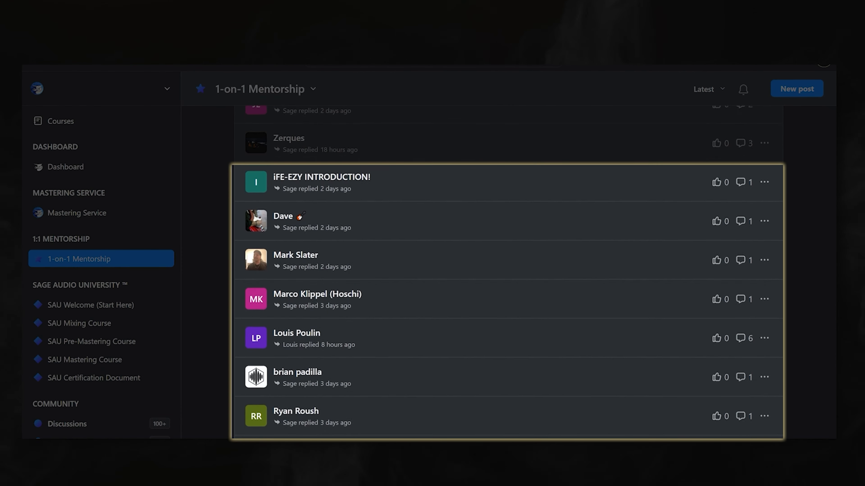
scroll(508, 300, "down", 3)
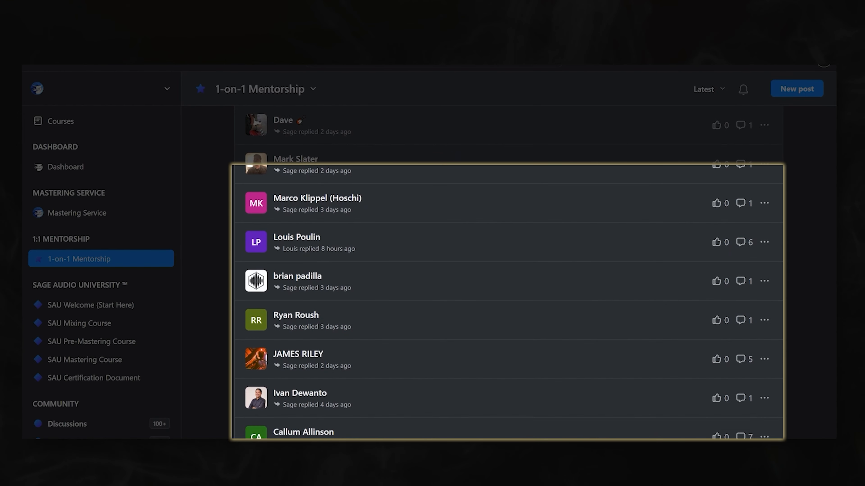
scroll(507, 300, "down", 3)
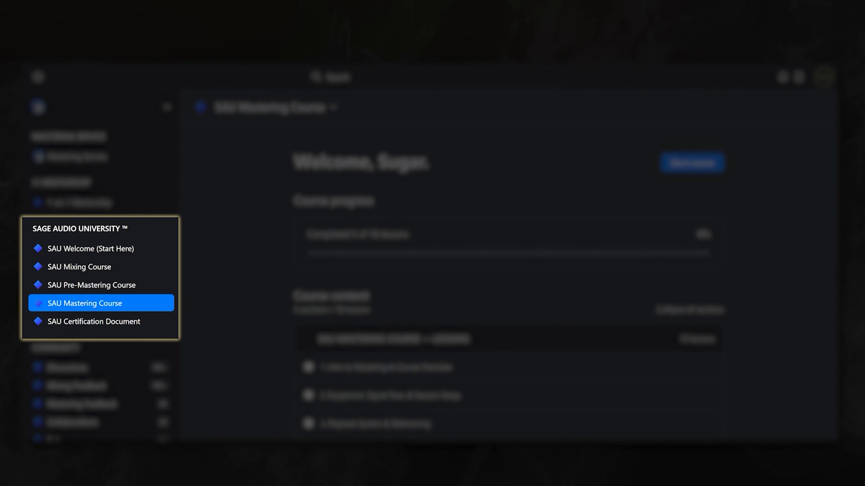
Review the lesson list in the SAU Mastering Course content
scroll(507, 272, "down", 2)
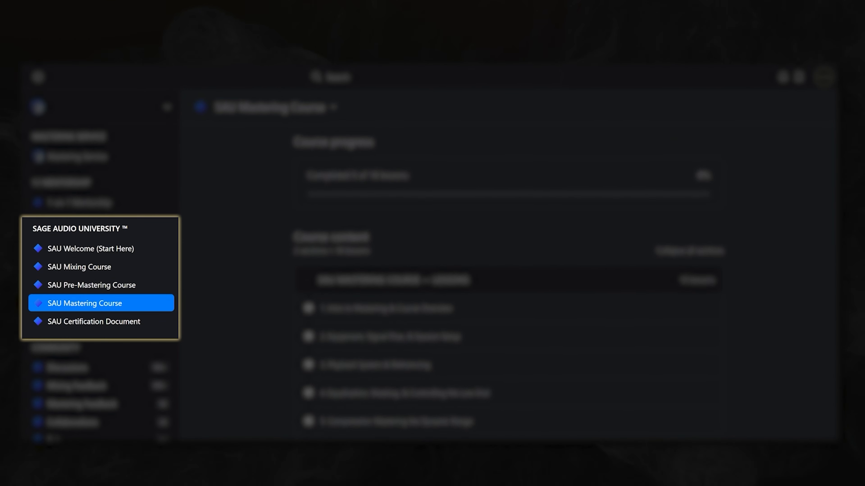
scroll(507, 272, "down", 2)
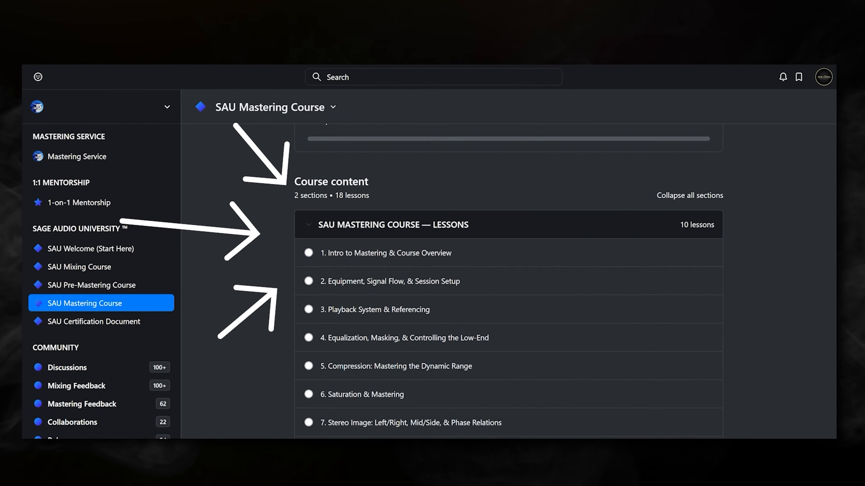
scroll(507, 272, "down", 3)
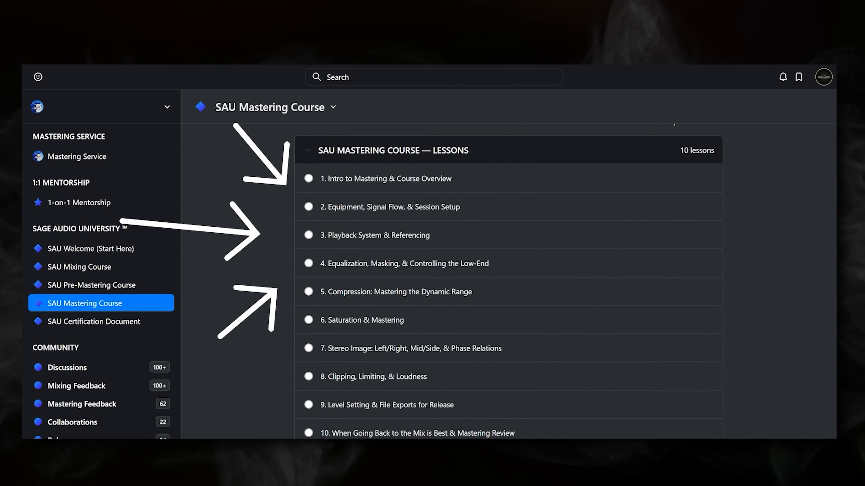
scroll(507, 272, "down", 4)
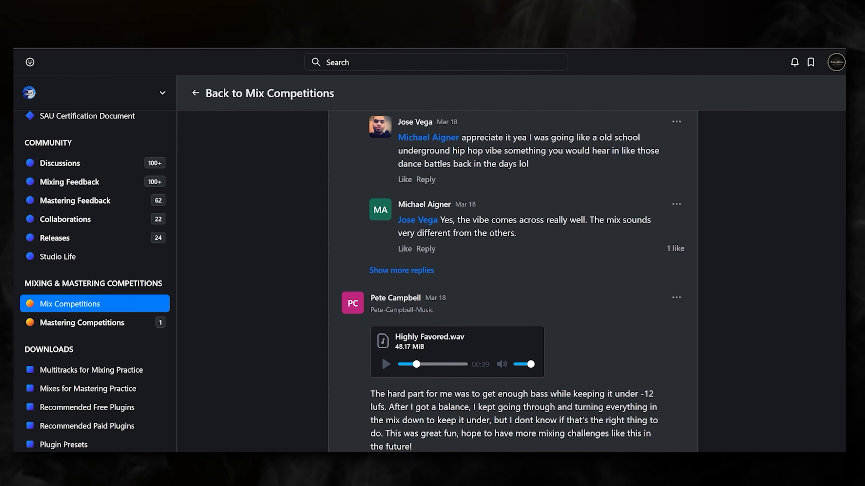
Read the submissions and feedback replies in a Mix Competitions thread
scroll(518, 282, "down", 4)
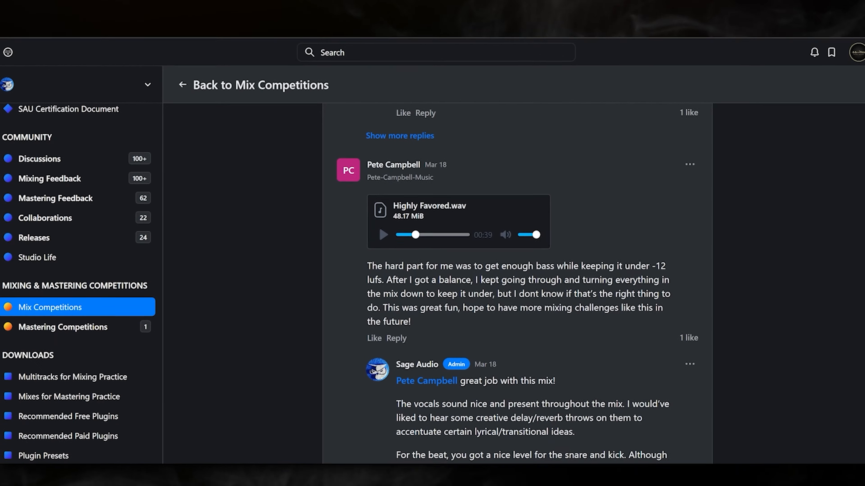
scroll(518, 283, "down", 1)
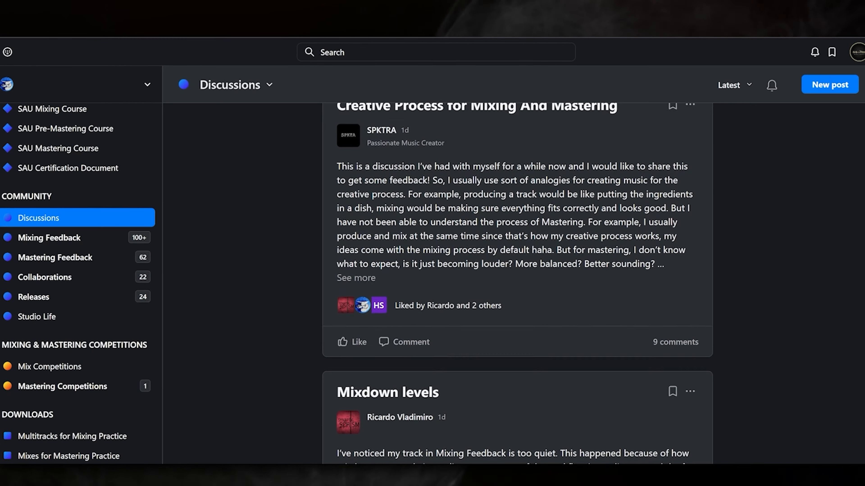
scroll(517, 283, "down", 5)
scroll(517, 283, "down", 4)
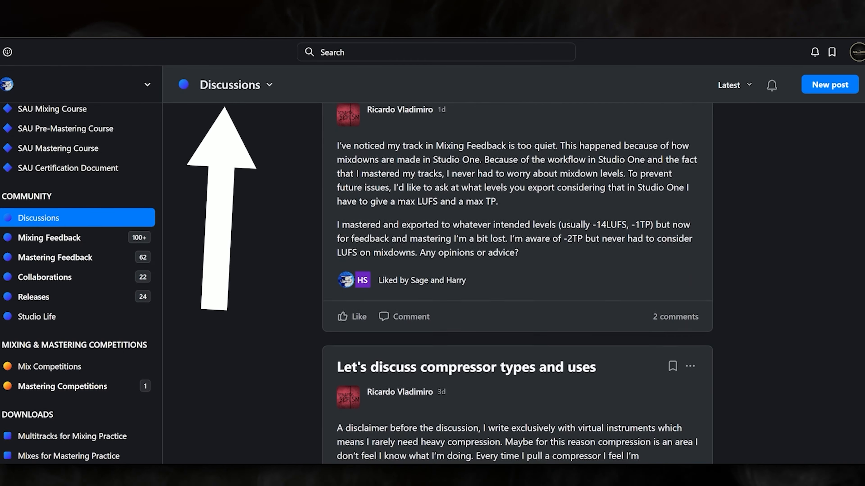
Read through the community Discussions posts, including the comments on the mono compatibility thread
scroll(518, 282, "down", 2)
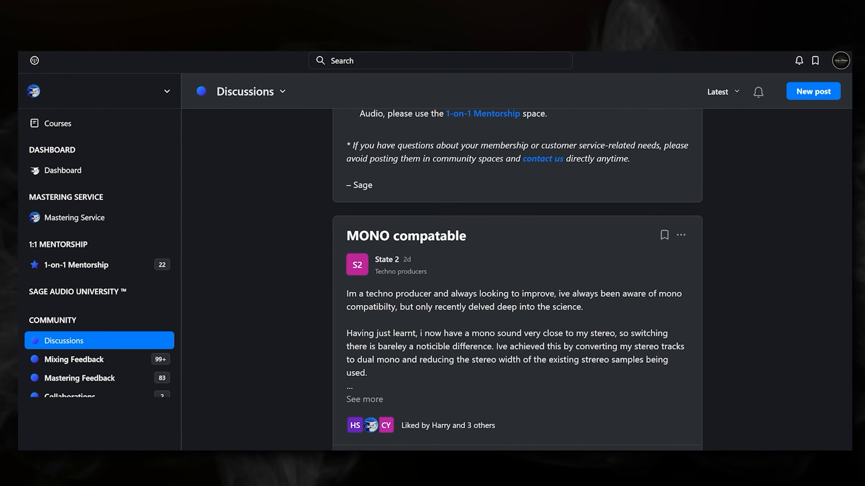
scroll(700, 284, "down", 3)
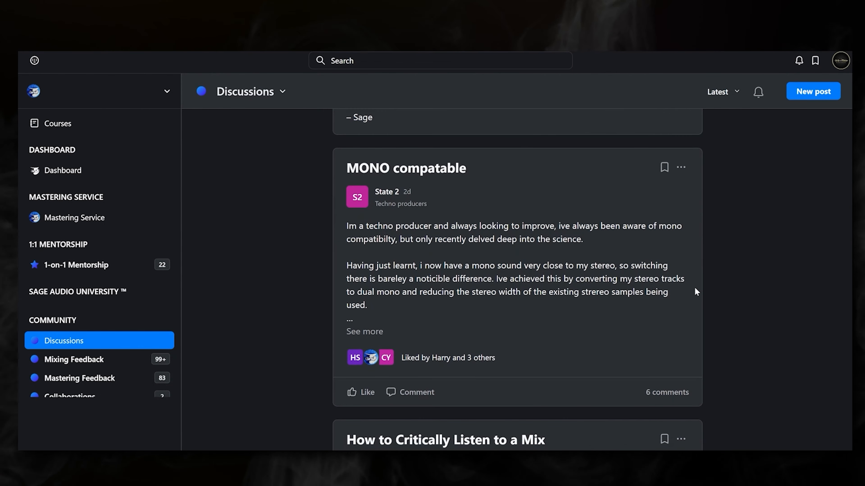
scroll(740, 367, "down", 6)
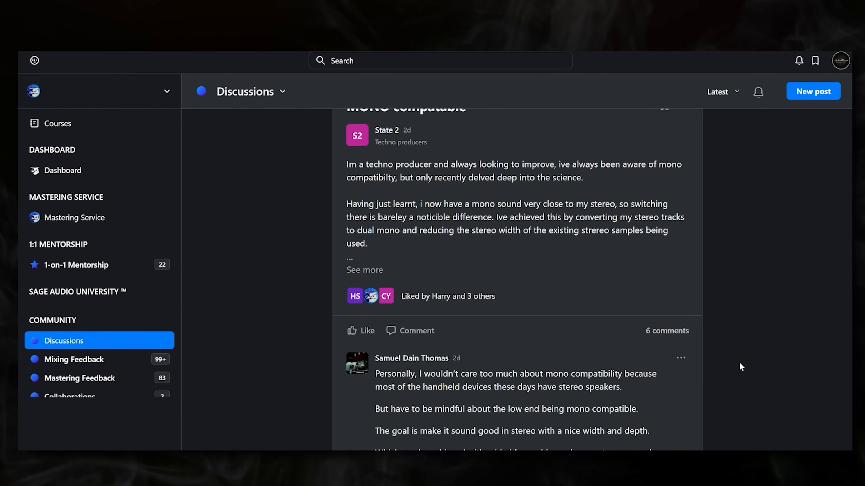
scroll(739, 364, "down", 6)
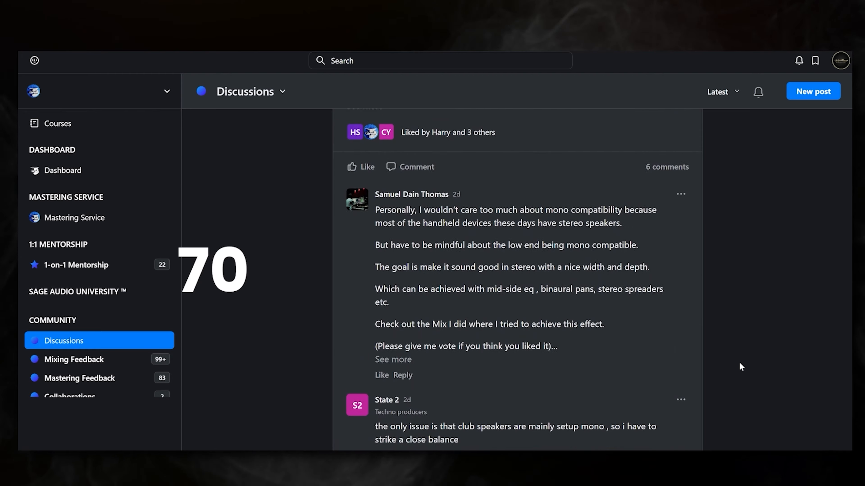
scroll(740, 366, "down", 7)
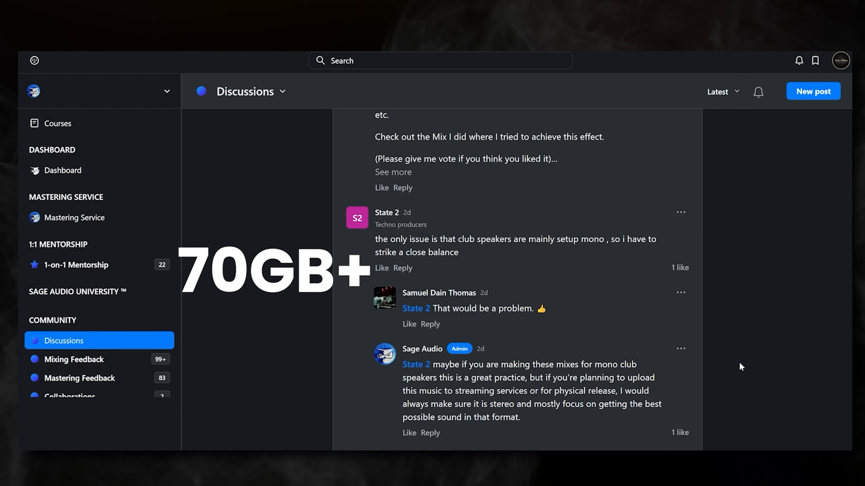
scroll(739, 361, "down", 2)
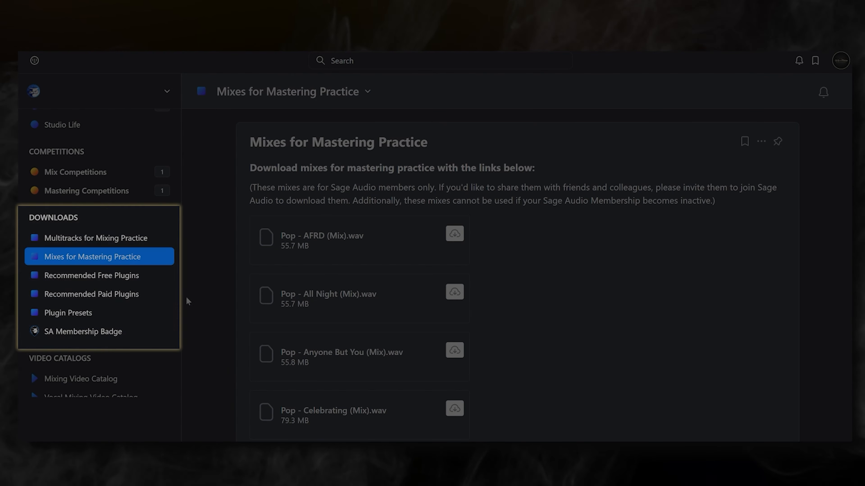
Open the Multitracks for Mixing Practice, Recommended Free Plugins, Recommended Paid Plugins and Plugin Presets download spaces one after another
left_click(123, 240)
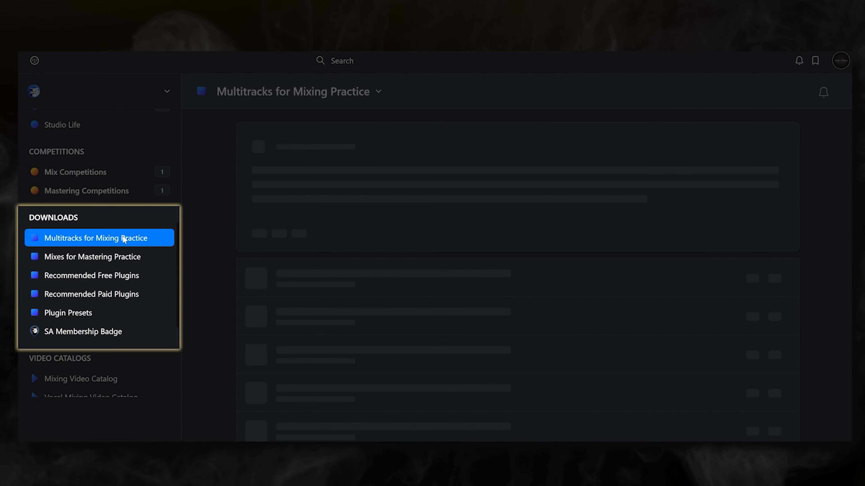
left_click(125, 275)
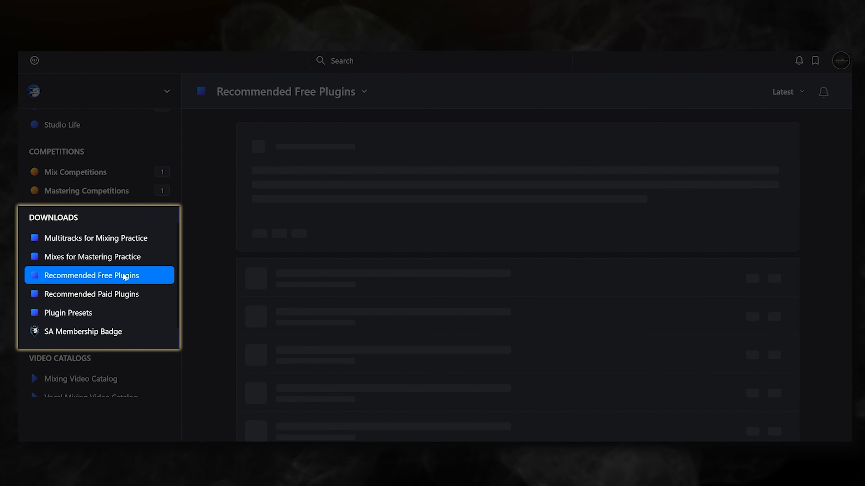
left_click(123, 297)
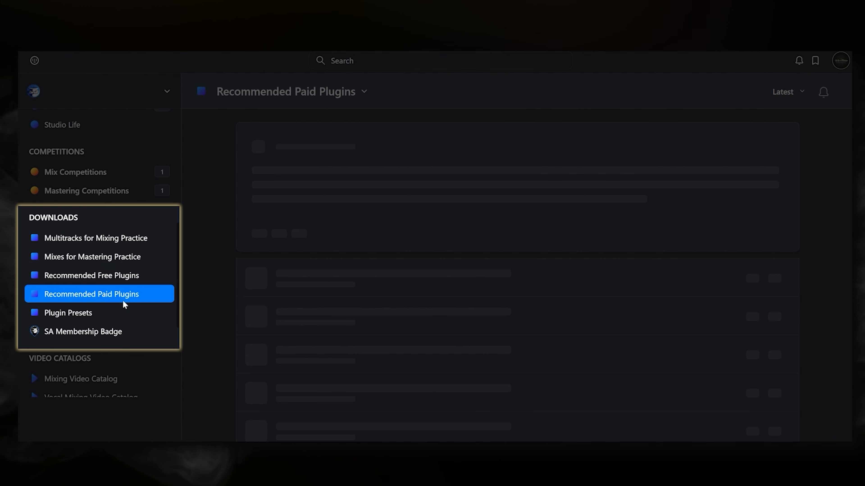
left_click(118, 318)
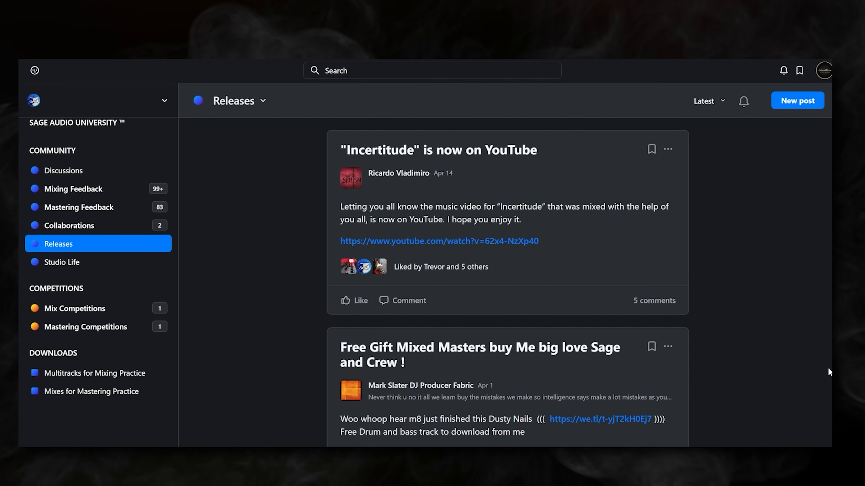
Browse the Releases space and select the body text of the "Free Gift Mixed Masters" post
scroll(828, 371, "down", 3)
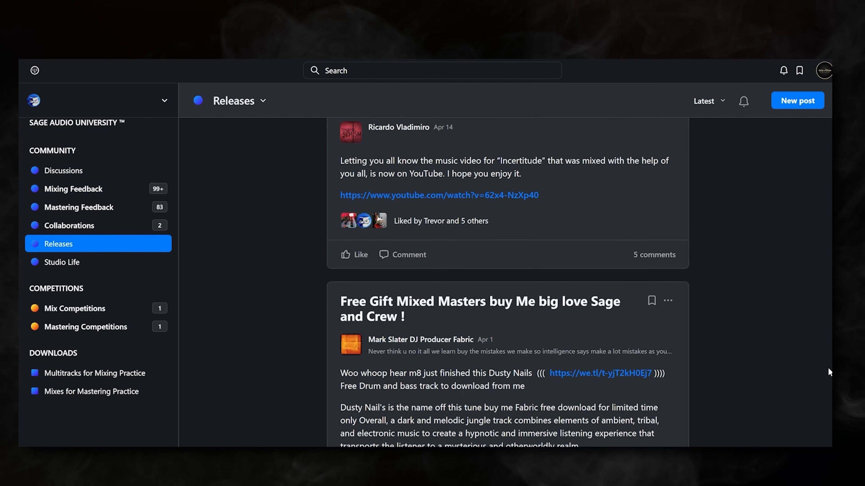
scroll(828, 368, "down", 1)
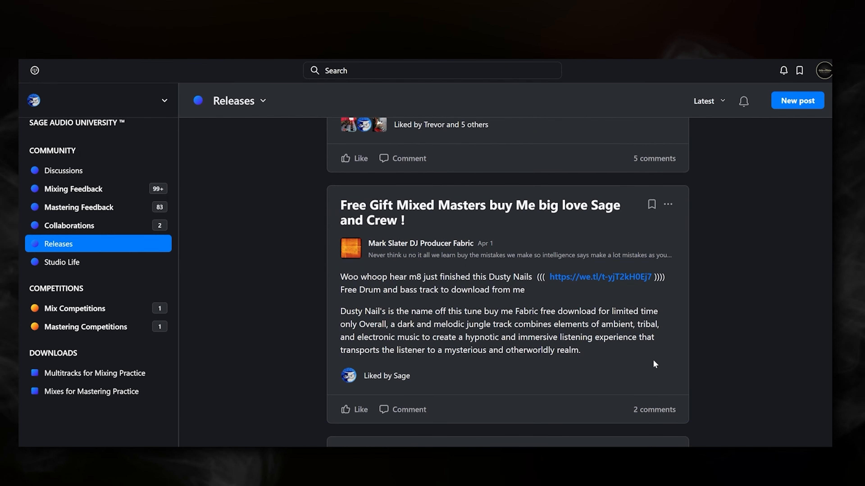
left_click_drag(605, 355, 313, 276)
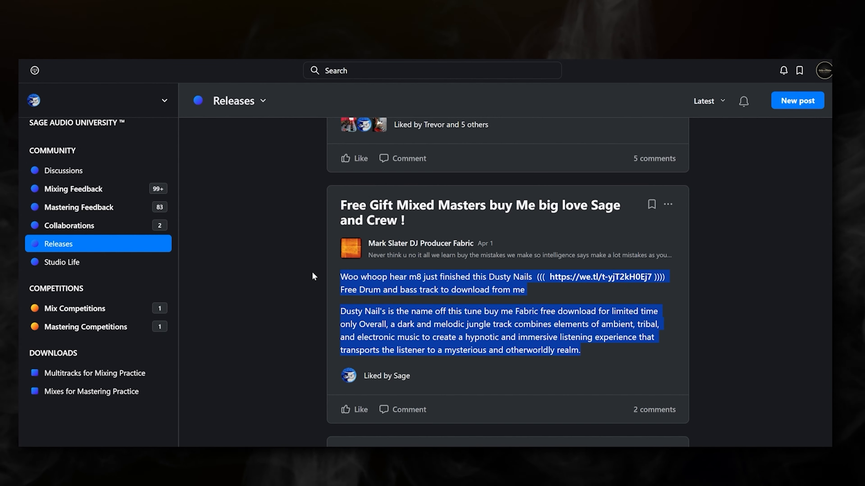